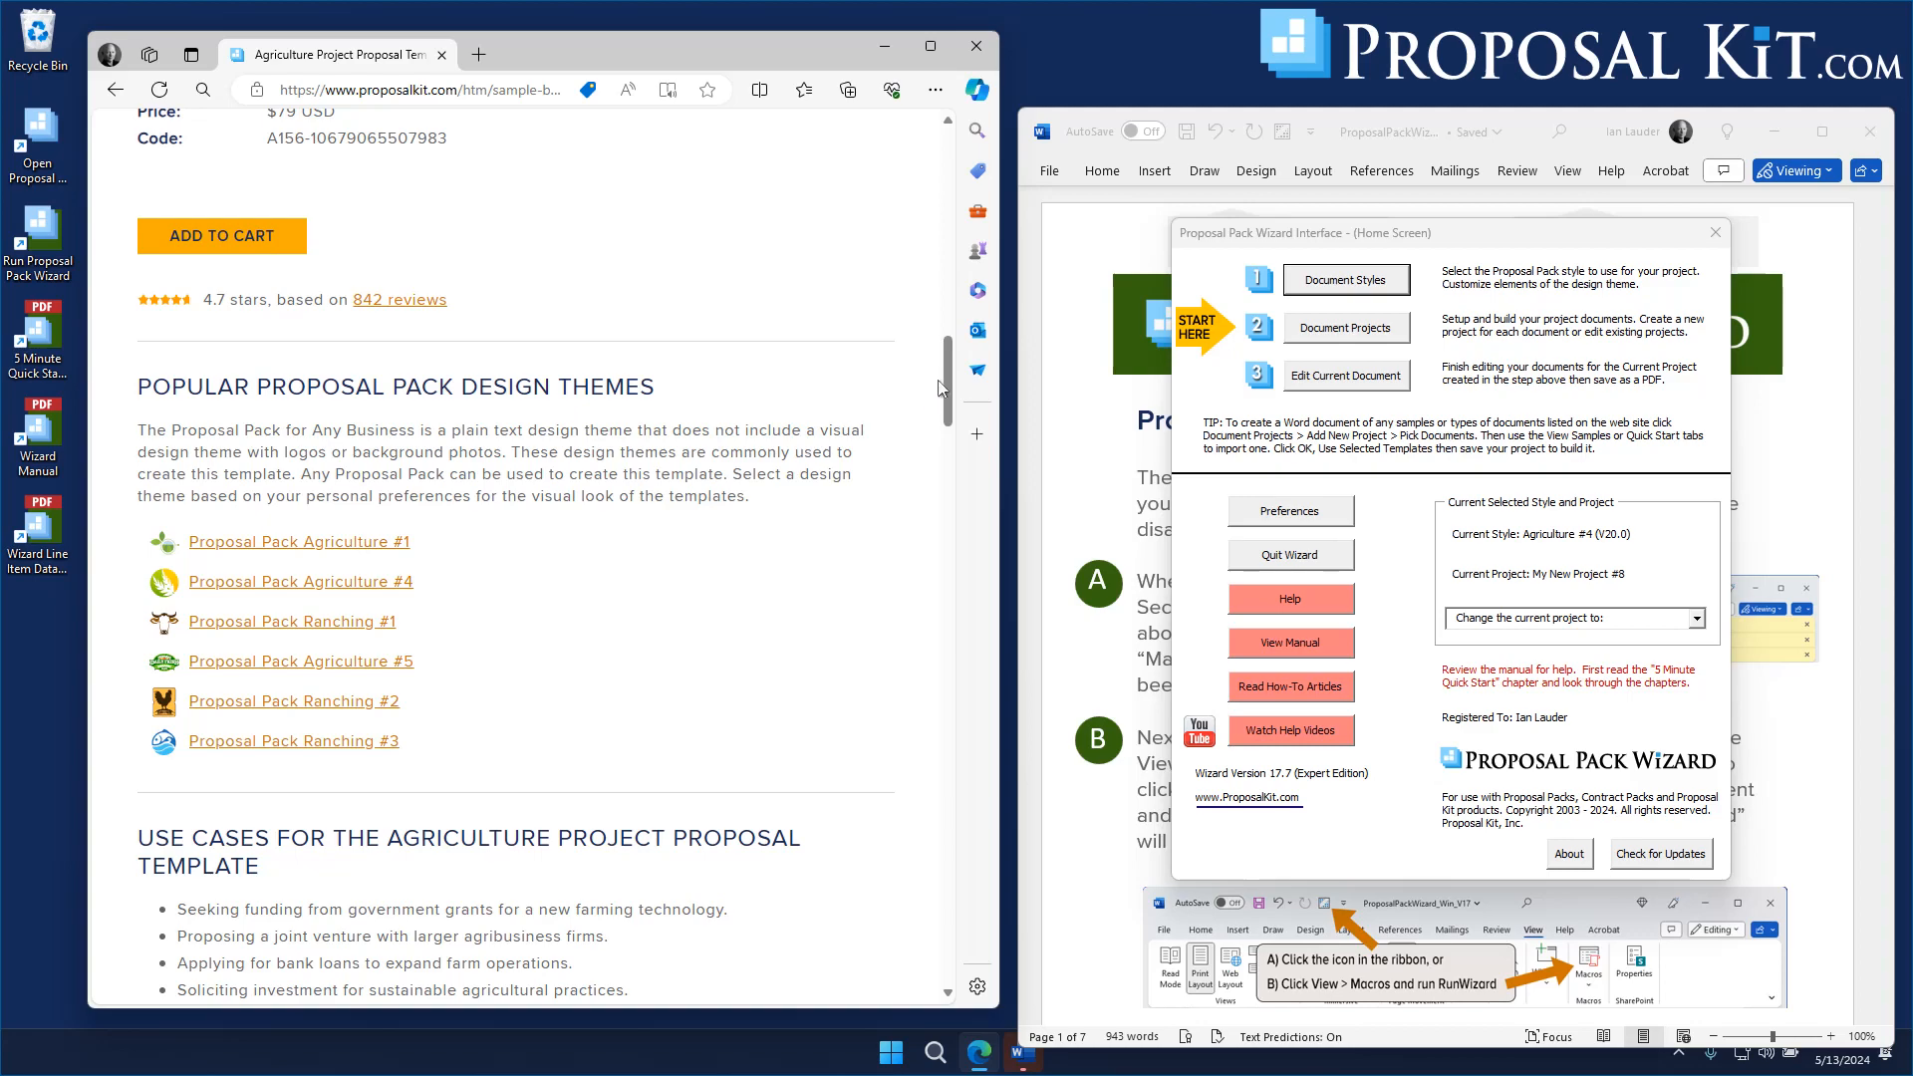
# - Look through the Agriculture Project Proposal Template page, from the pricing and design themes down to its suggested chapters
pyautogui.moveTo(945, 379); pyautogui.dragTo(951, 164)
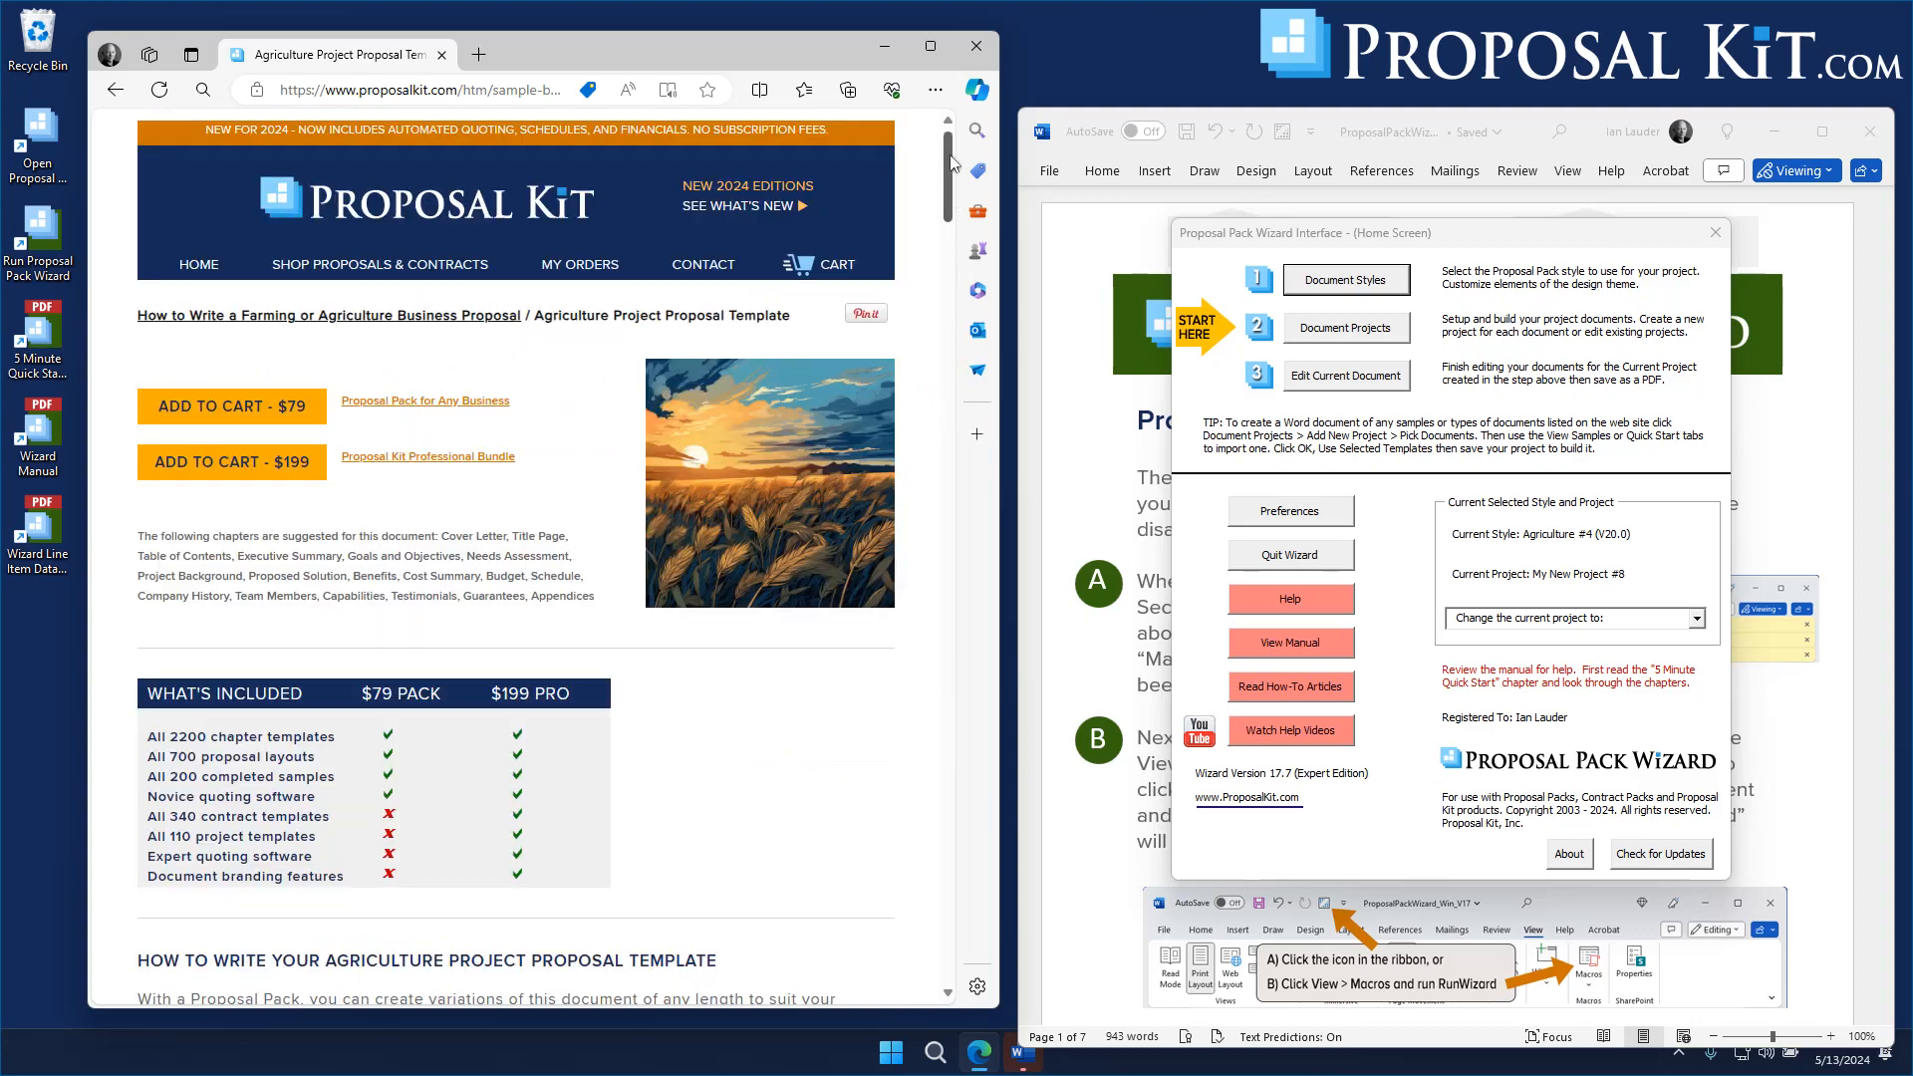
pyautogui.moveTo(948, 181); pyautogui.dragTo(953, 408)
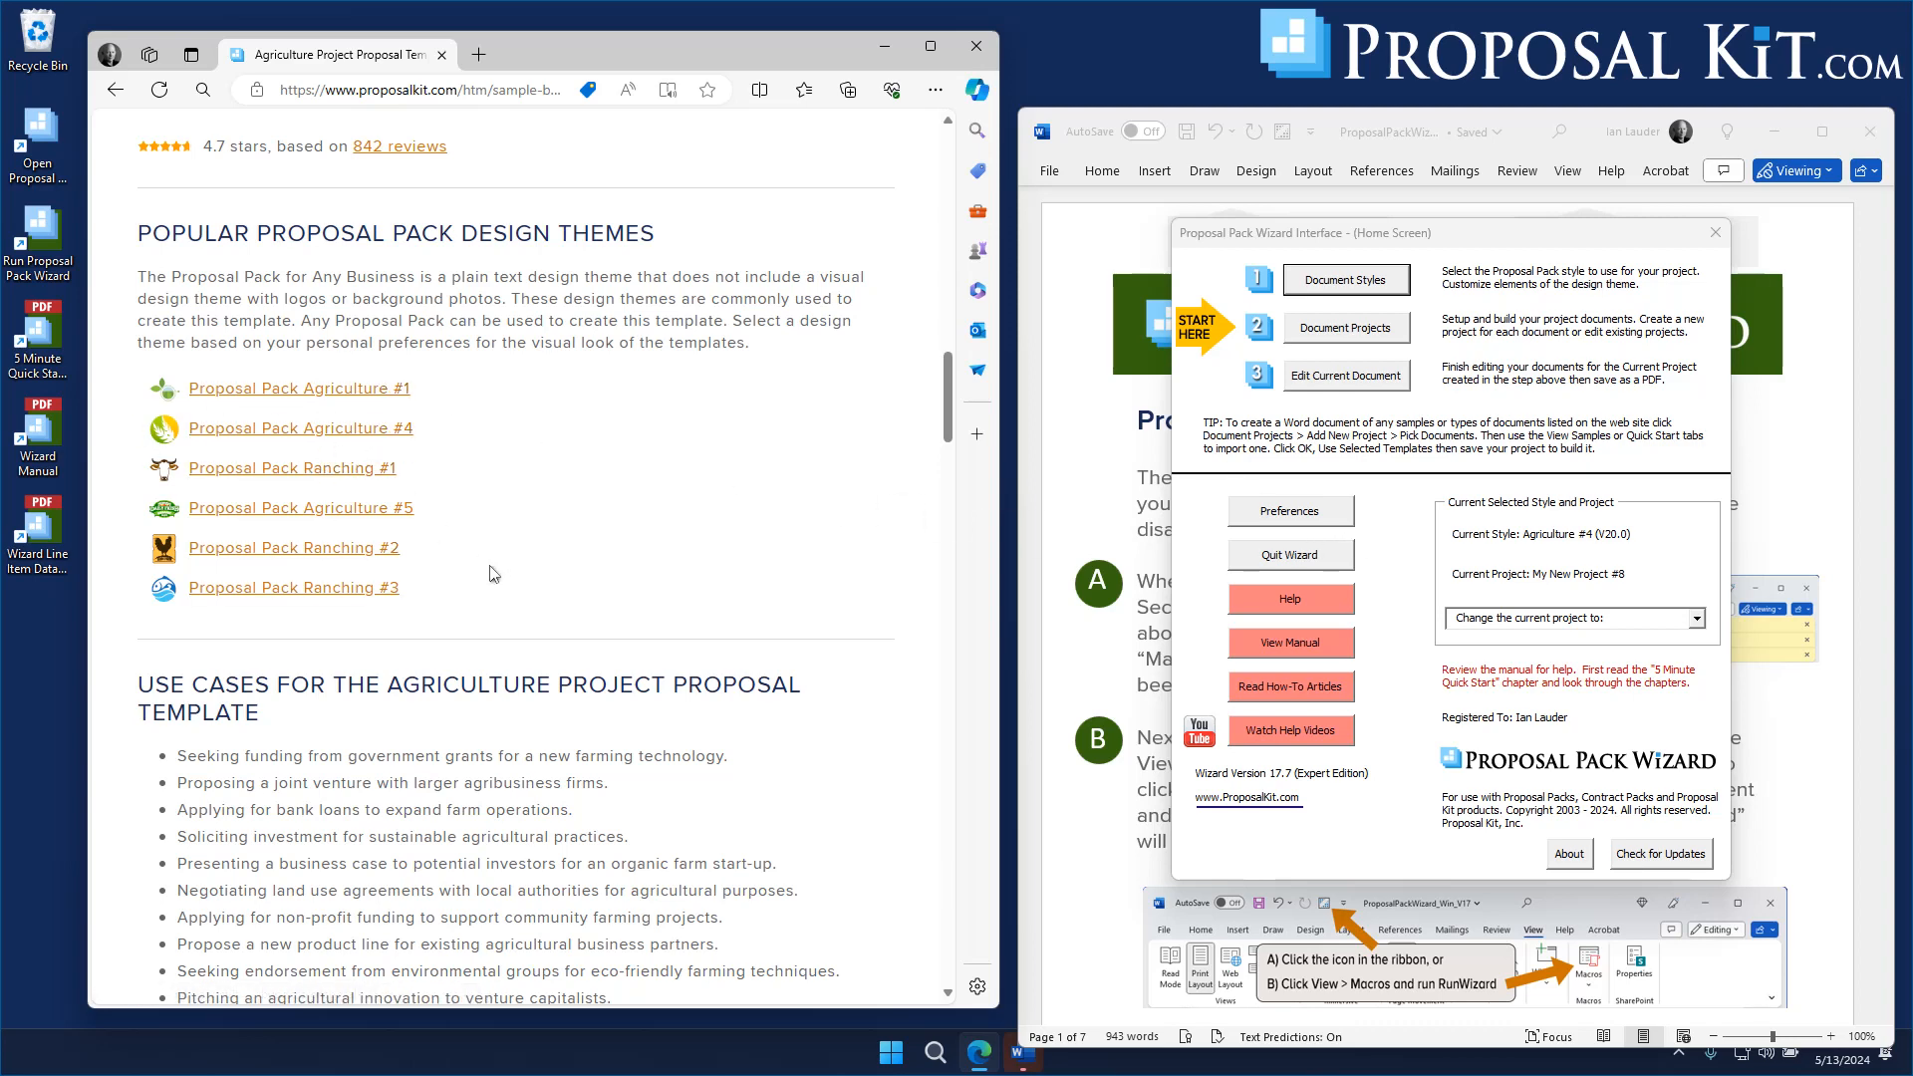
pyautogui.moveTo(949, 390); pyautogui.dragTo(965, 171)
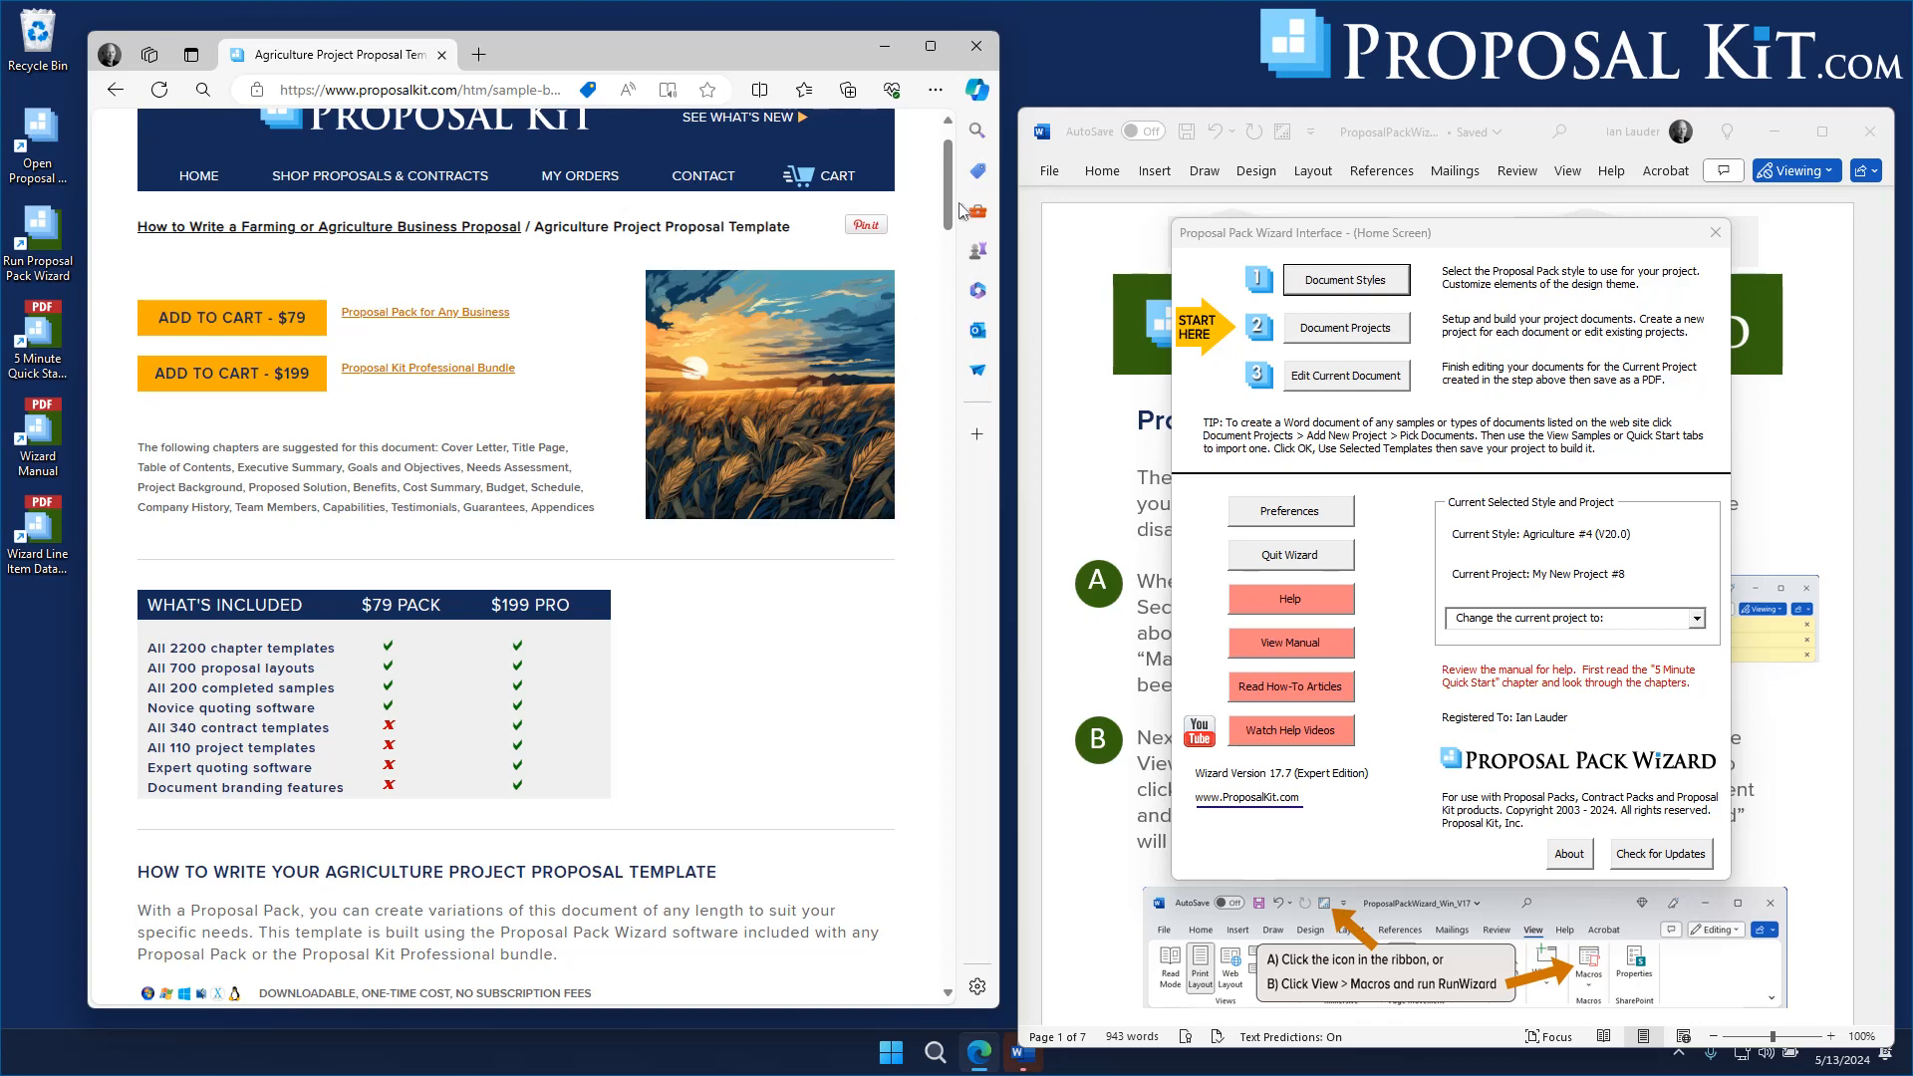
pyautogui.scroll(-15, 786, 423)
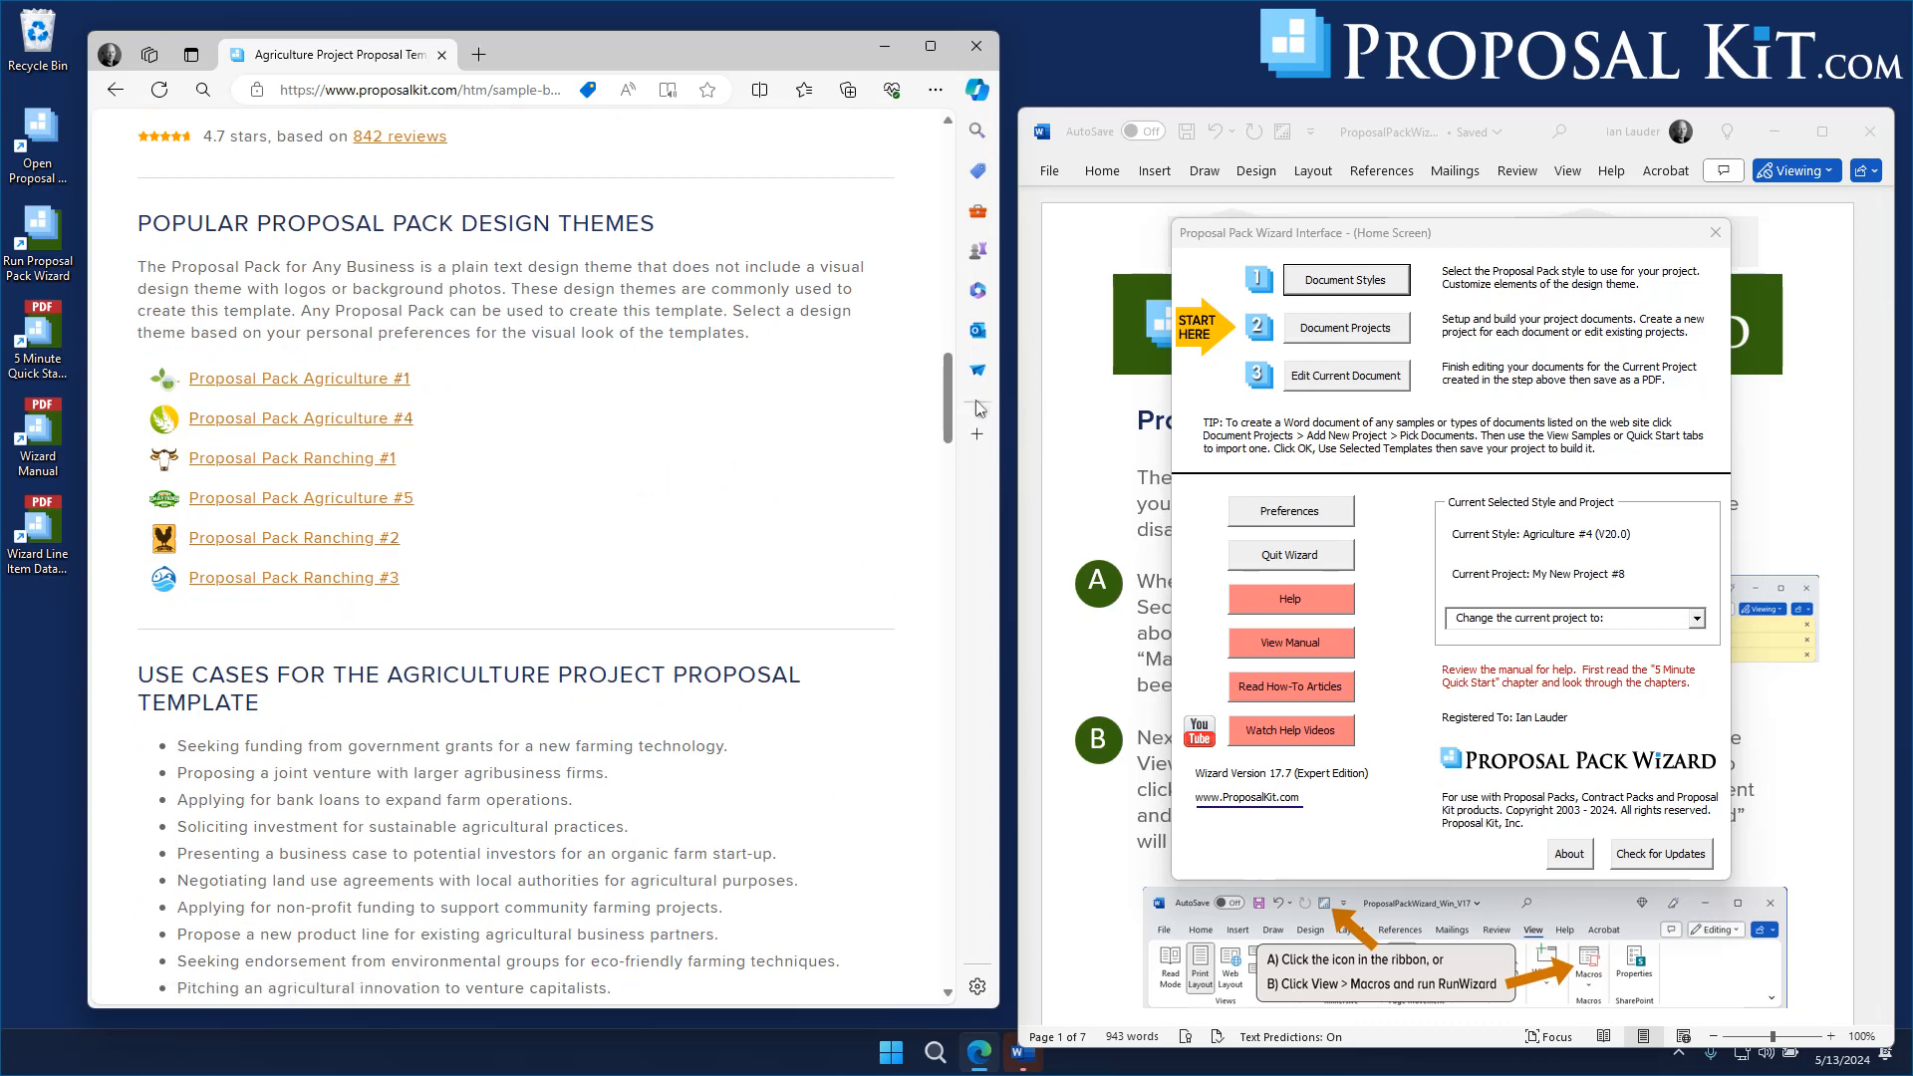
pyautogui.moveTo(947, 391); pyautogui.dragTo(929, 475)
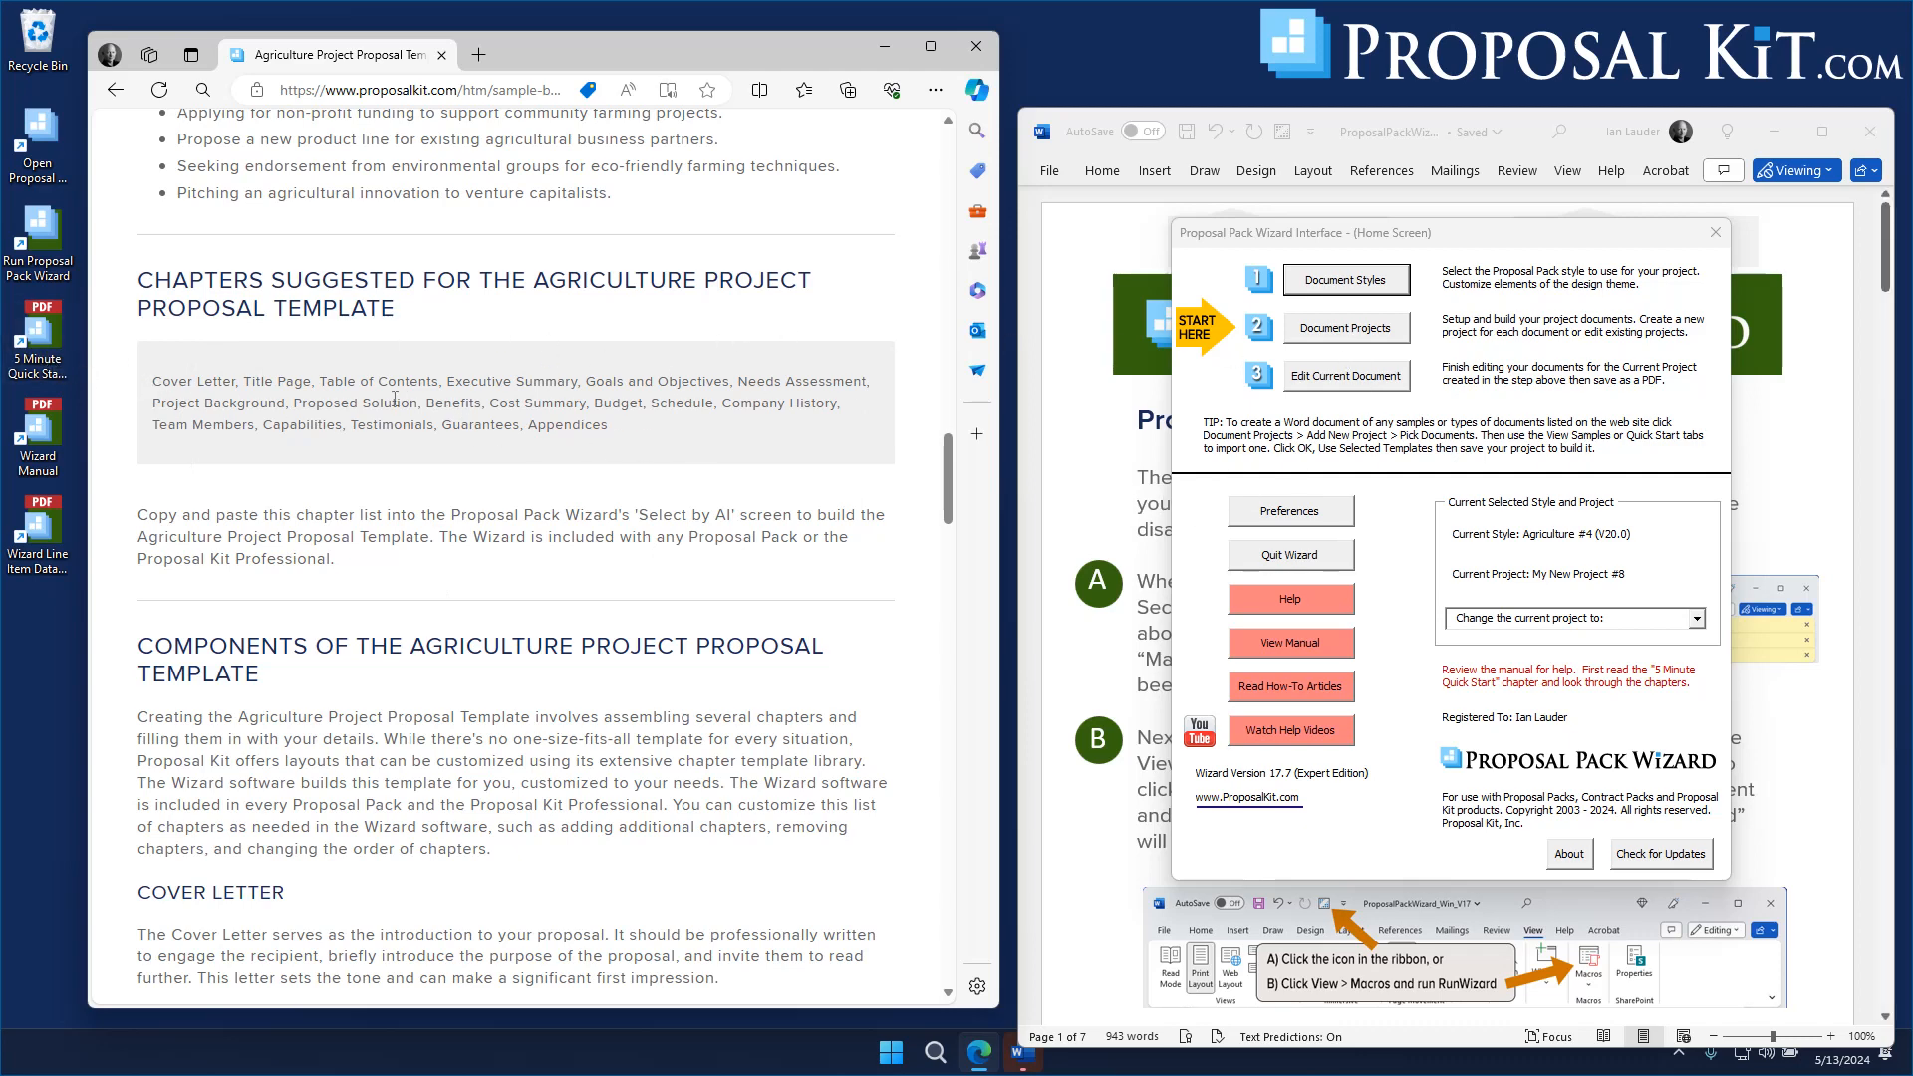
# - In the Proposal Pack Wizard, add a new document project and bring up its AI-based template selection
pyautogui.click(1354, 331)
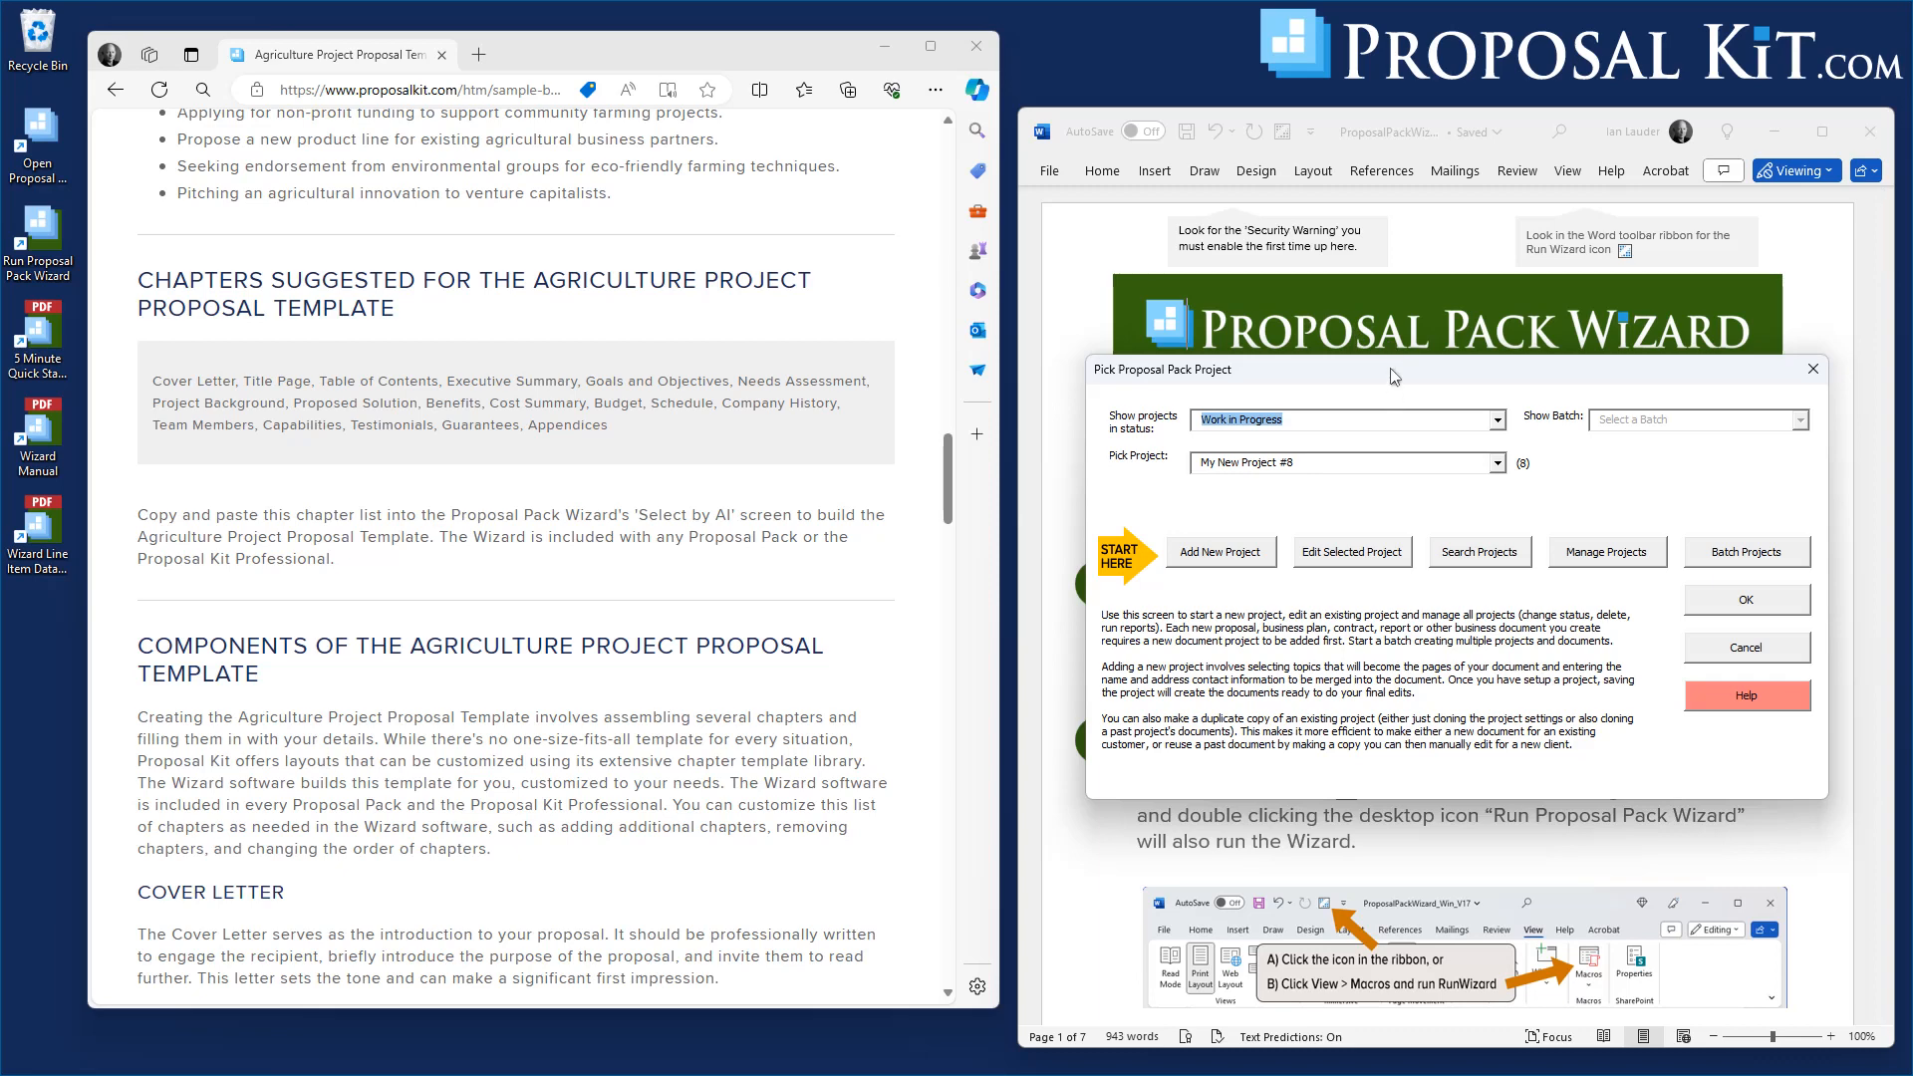
pyautogui.click(1257, 434)
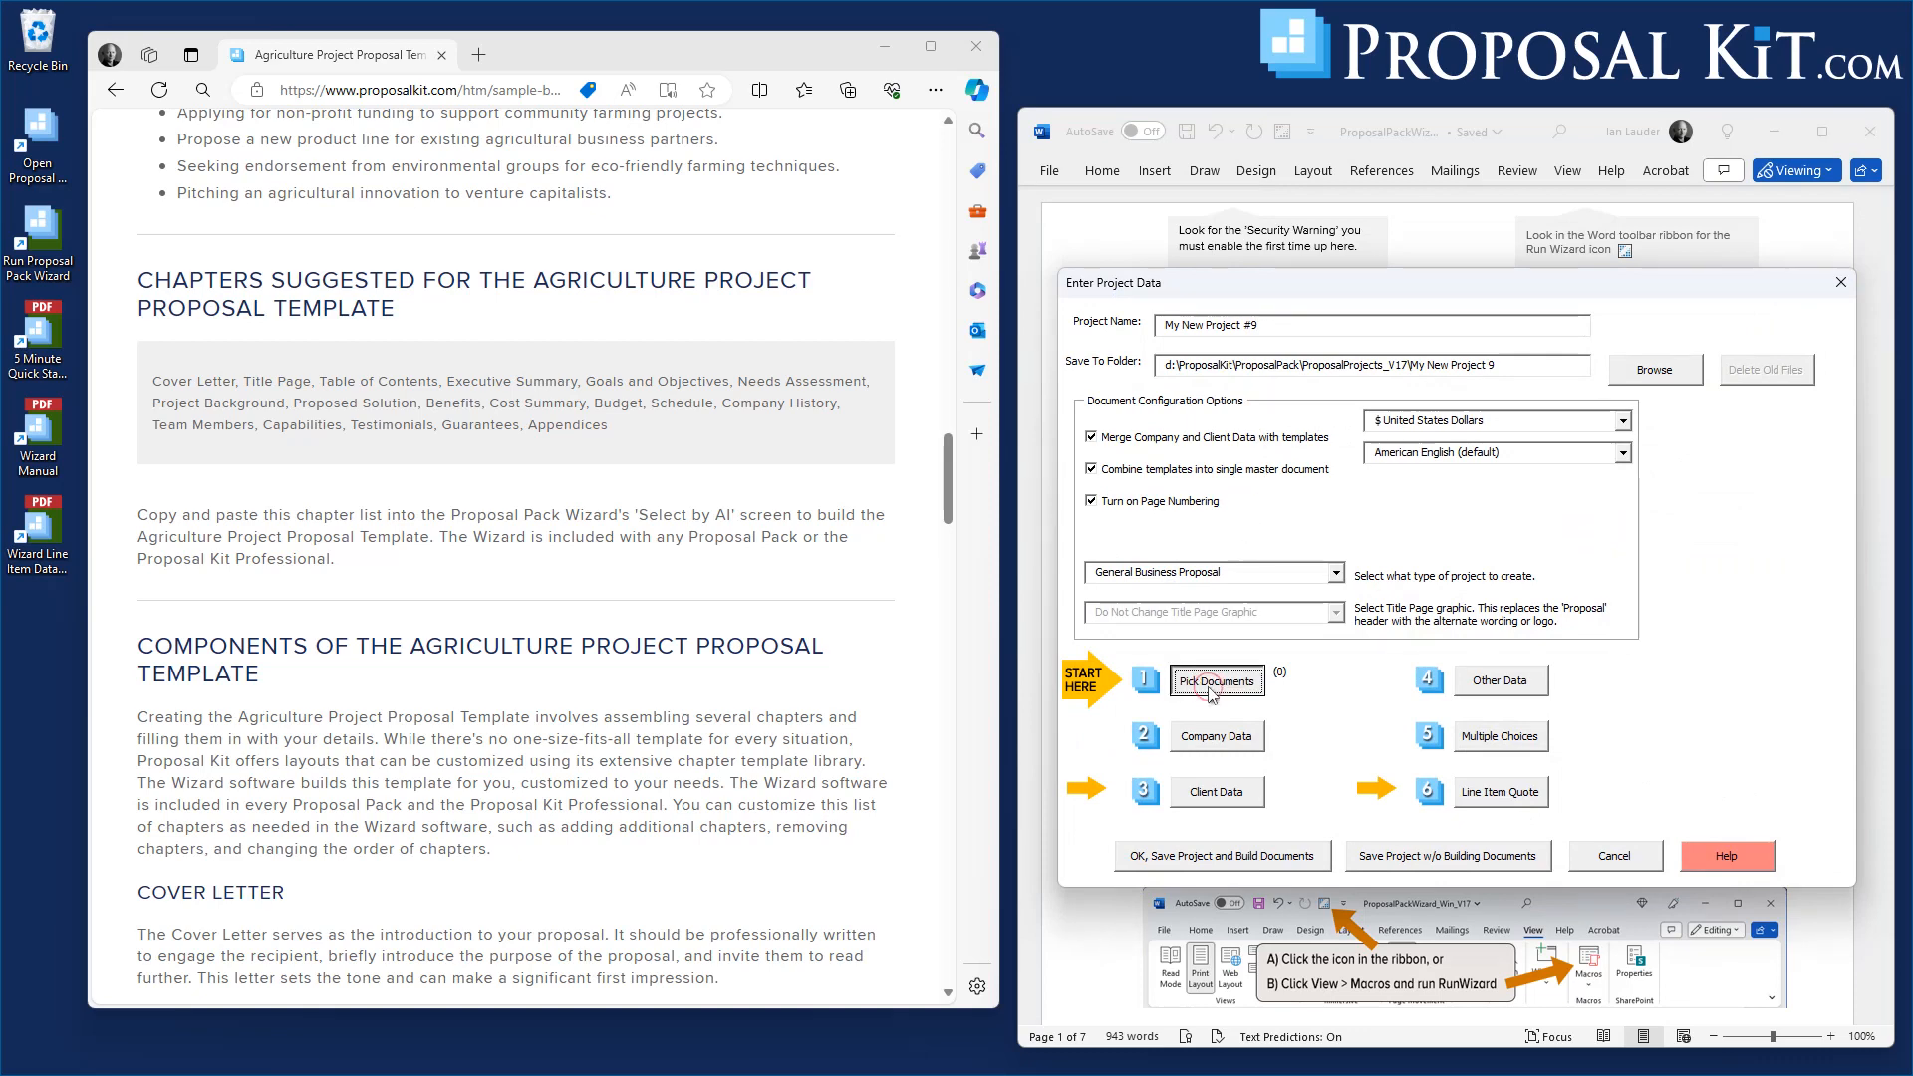
pyautogui.click(1210, 685)
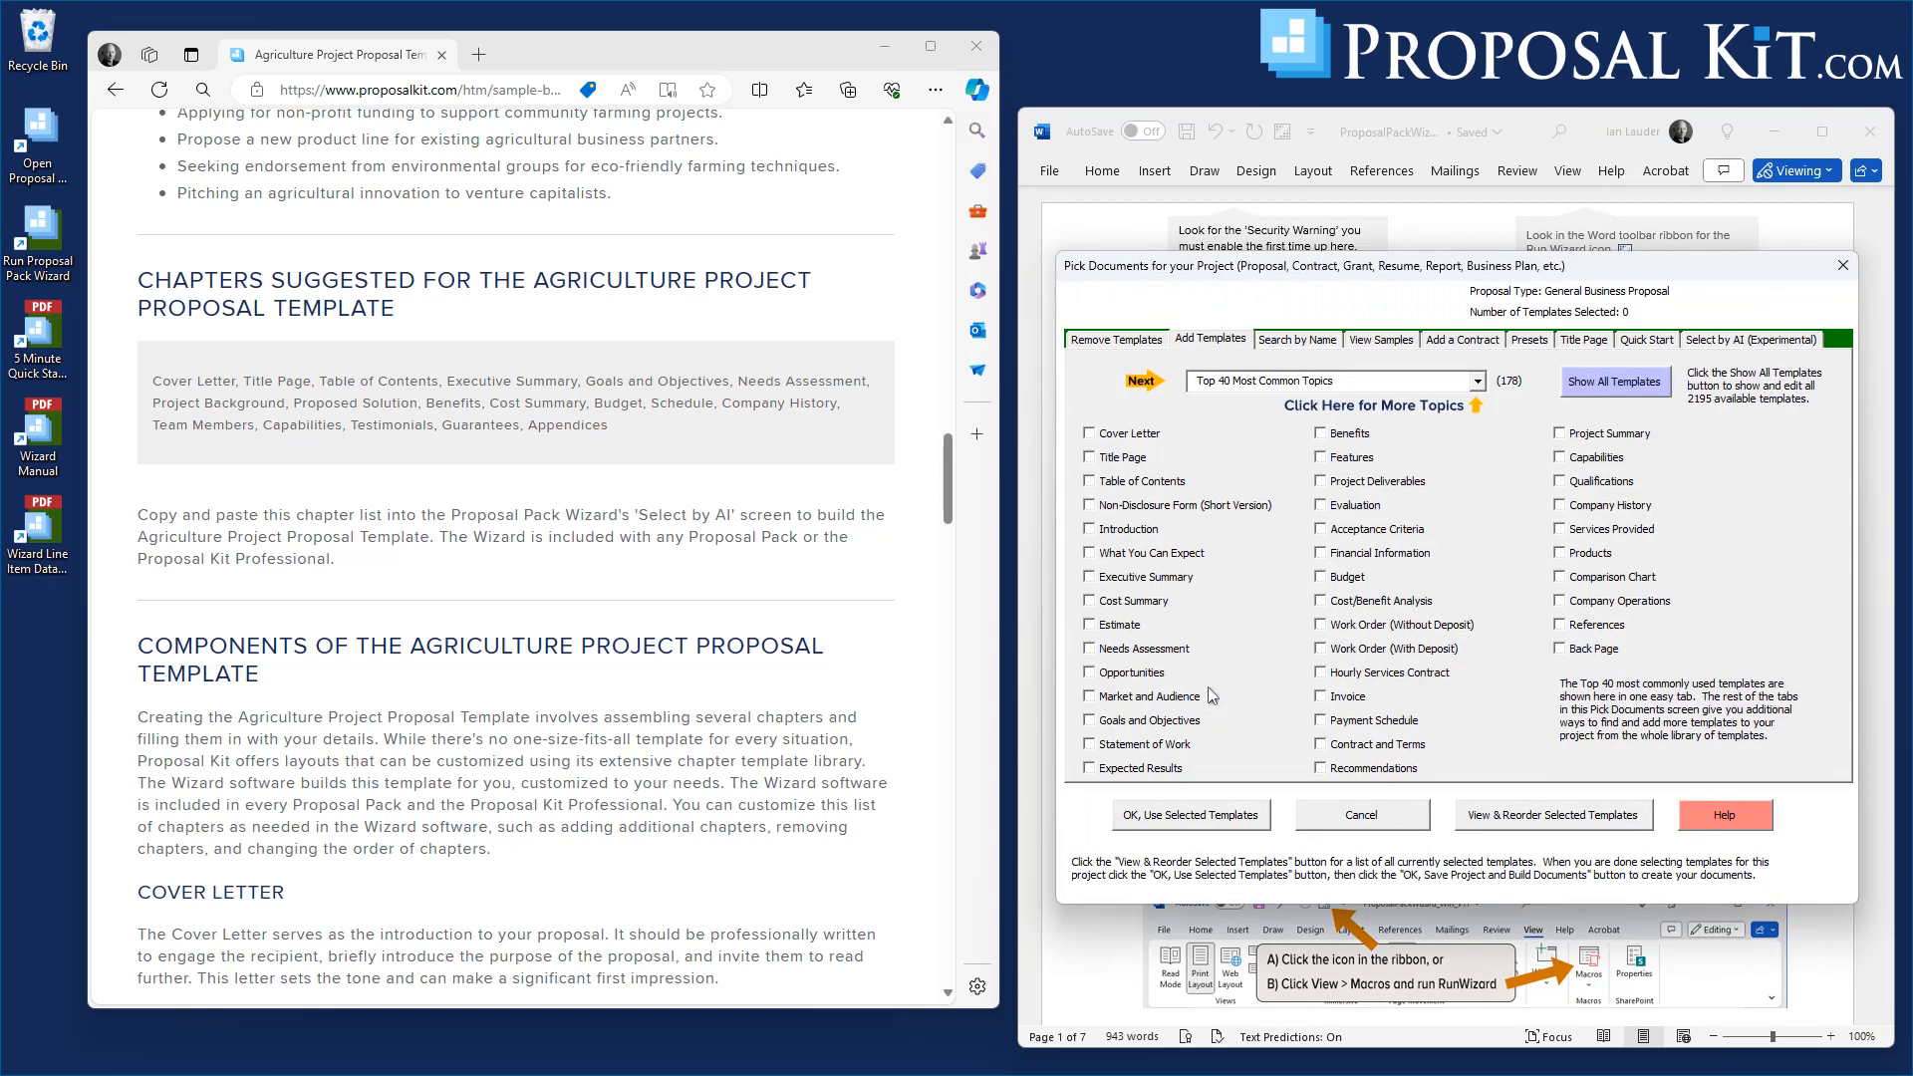
pyautogui.click(1708, 341)
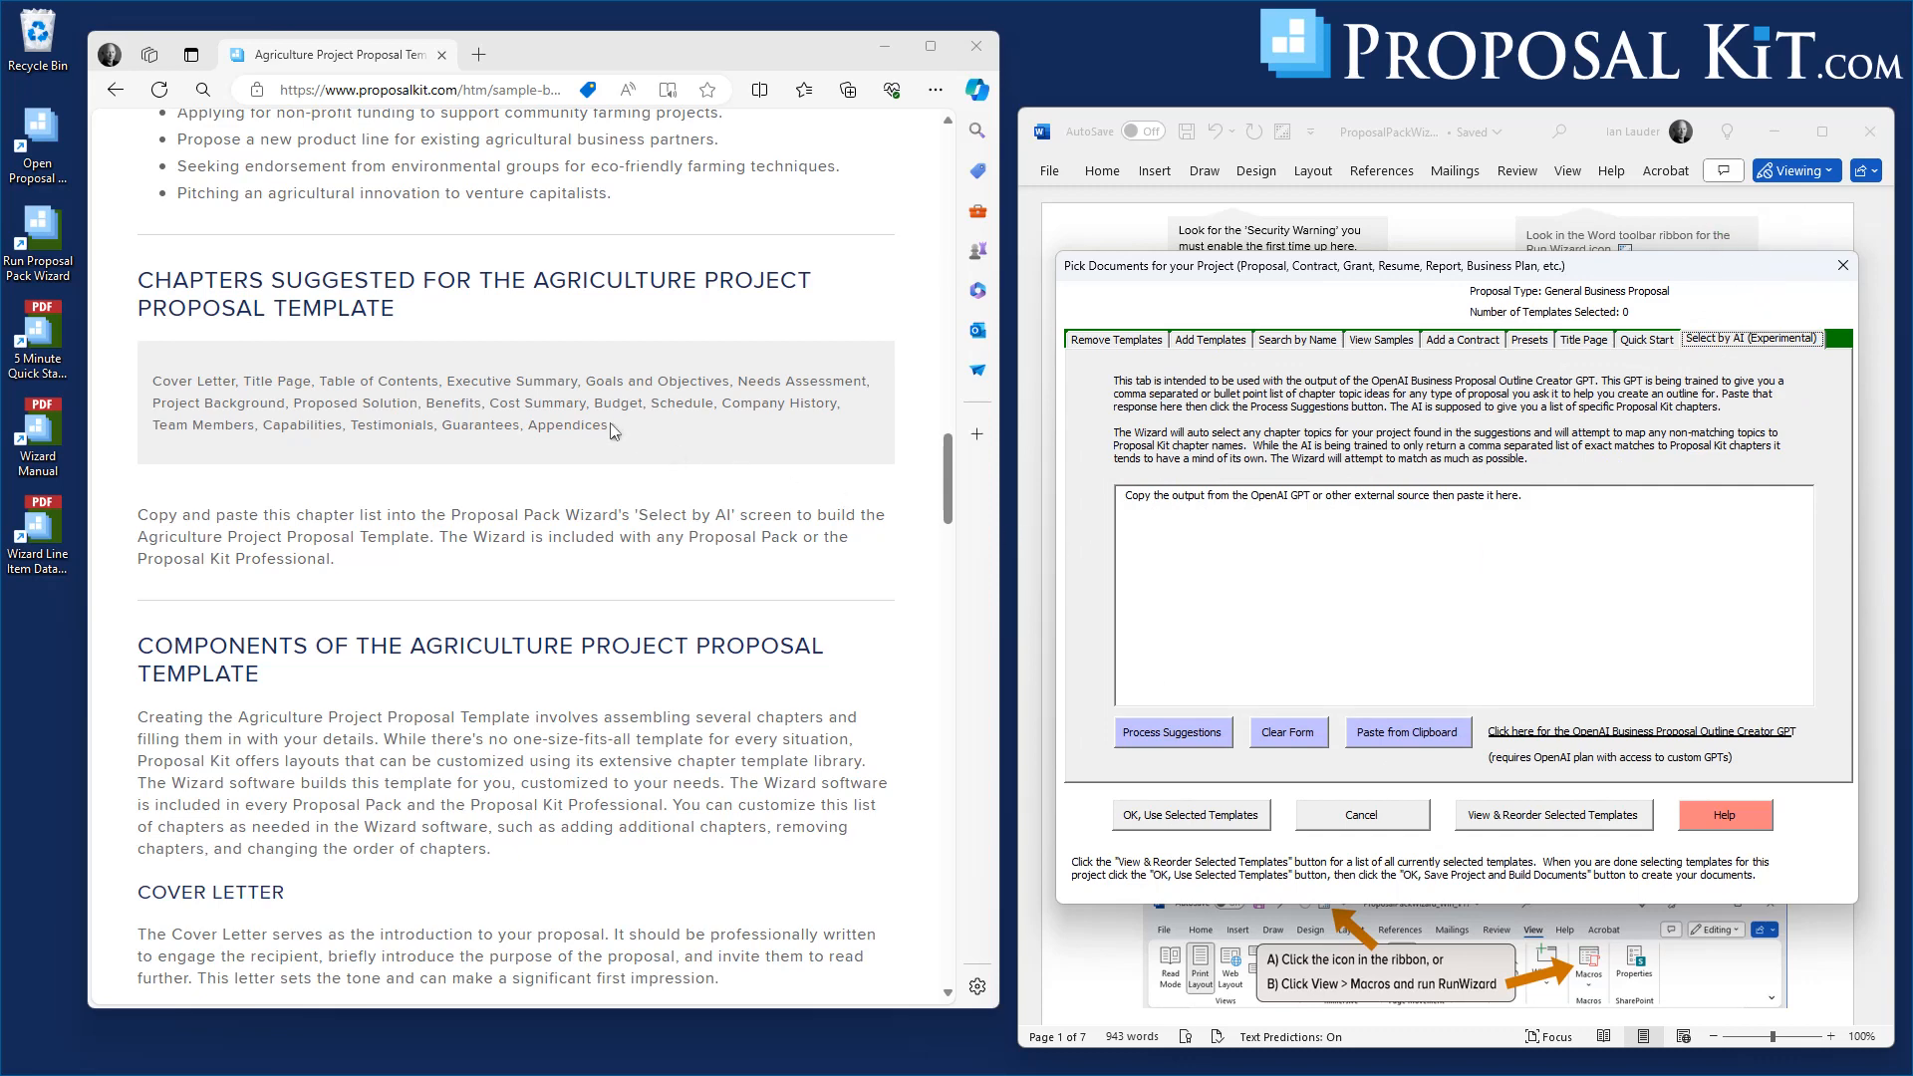
# - Copy the agriculture template's full suggested chapter list from the web page into the AI selection form and process the suggestions
pyautogui.moveTo(609, 428); pyautogui.dragTo(162, 381)
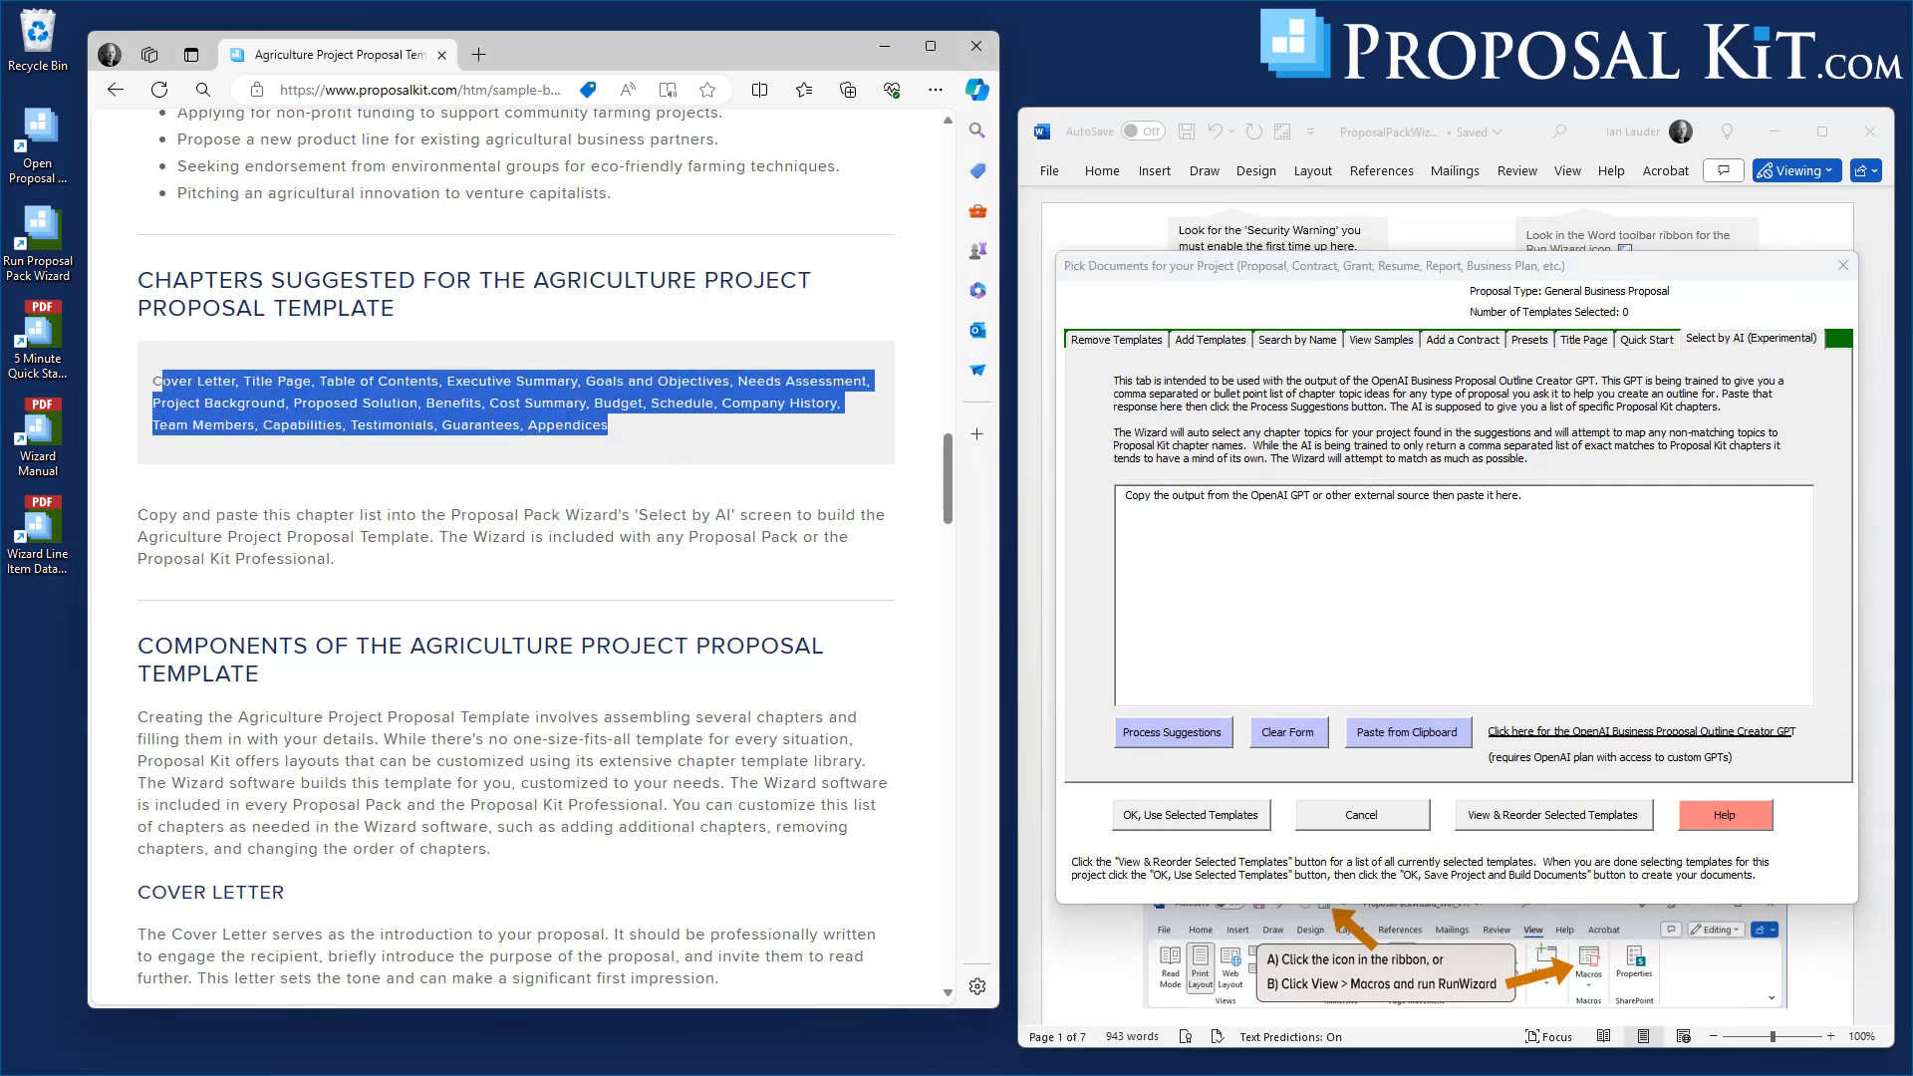
pyautogui.rightClick(244, 399)
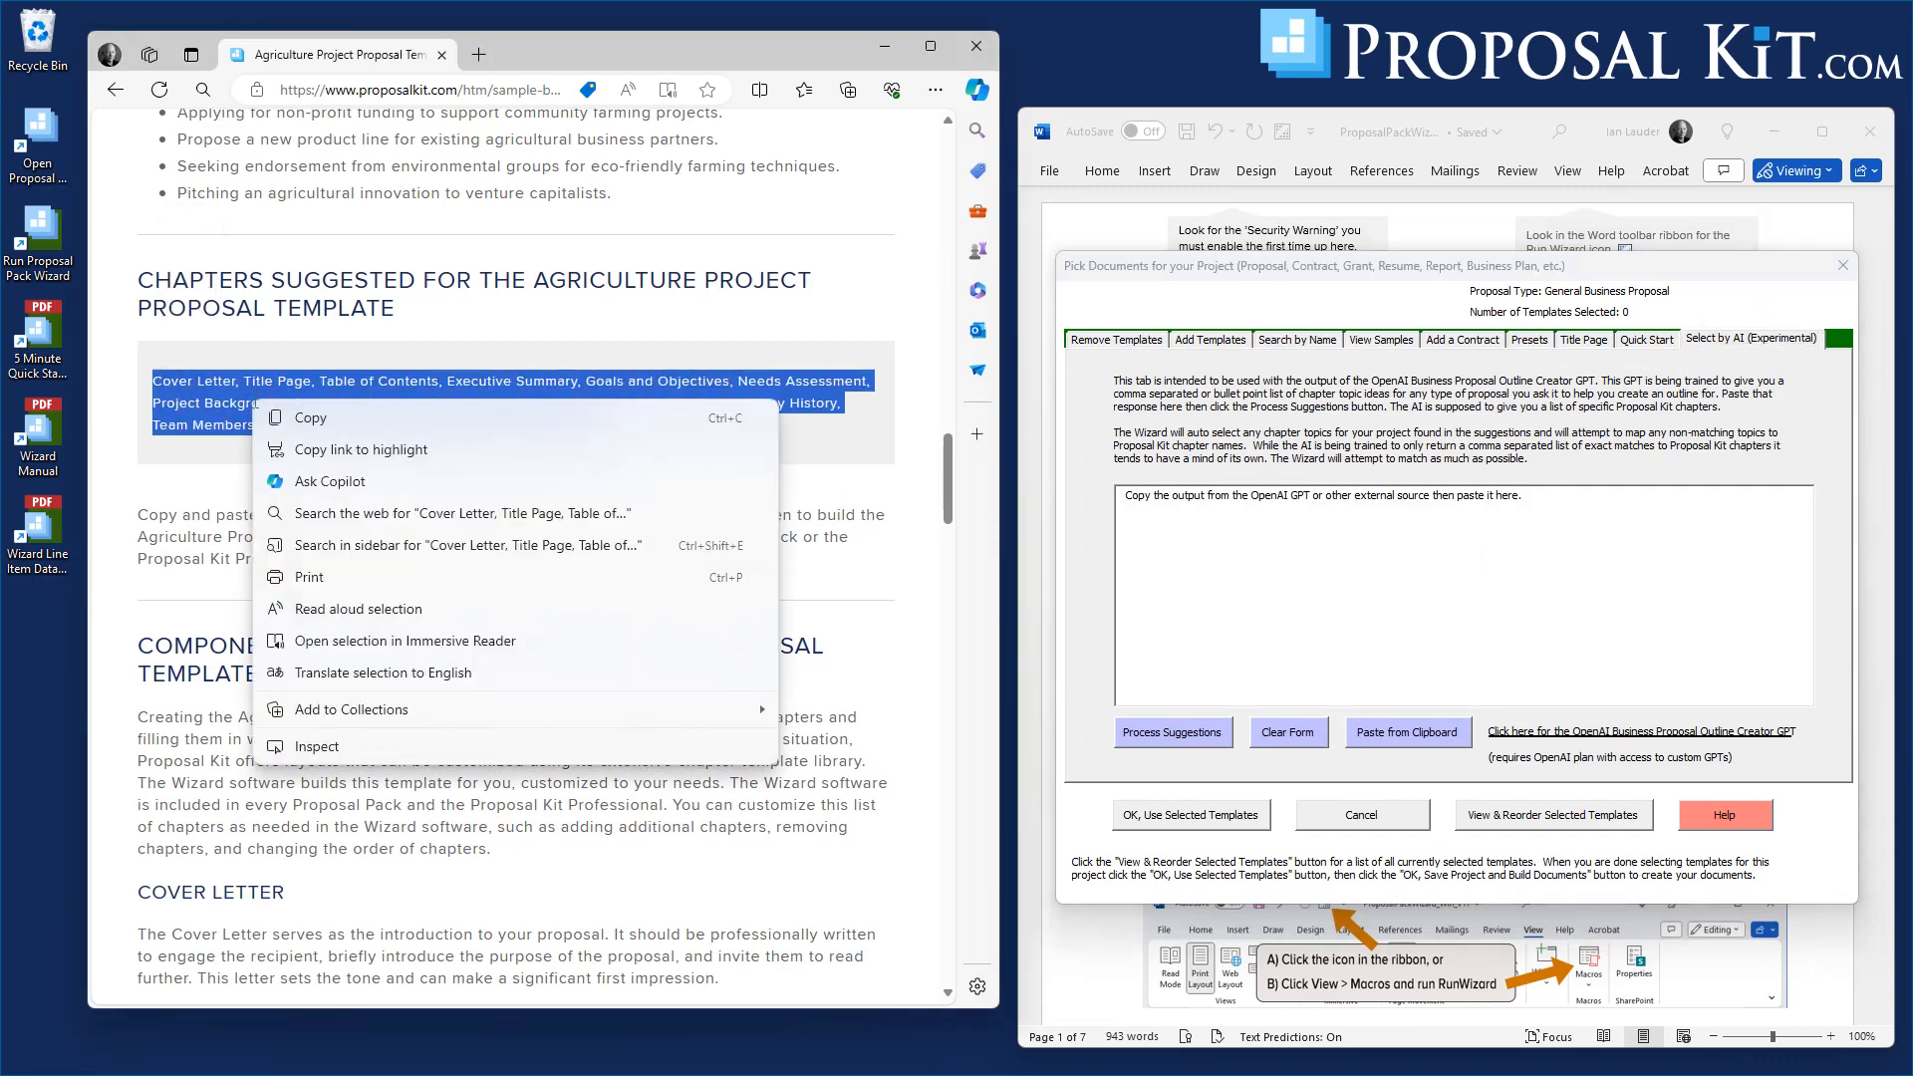
pyautogui.click(313, 417)
pyautogui.click(1417, 733)
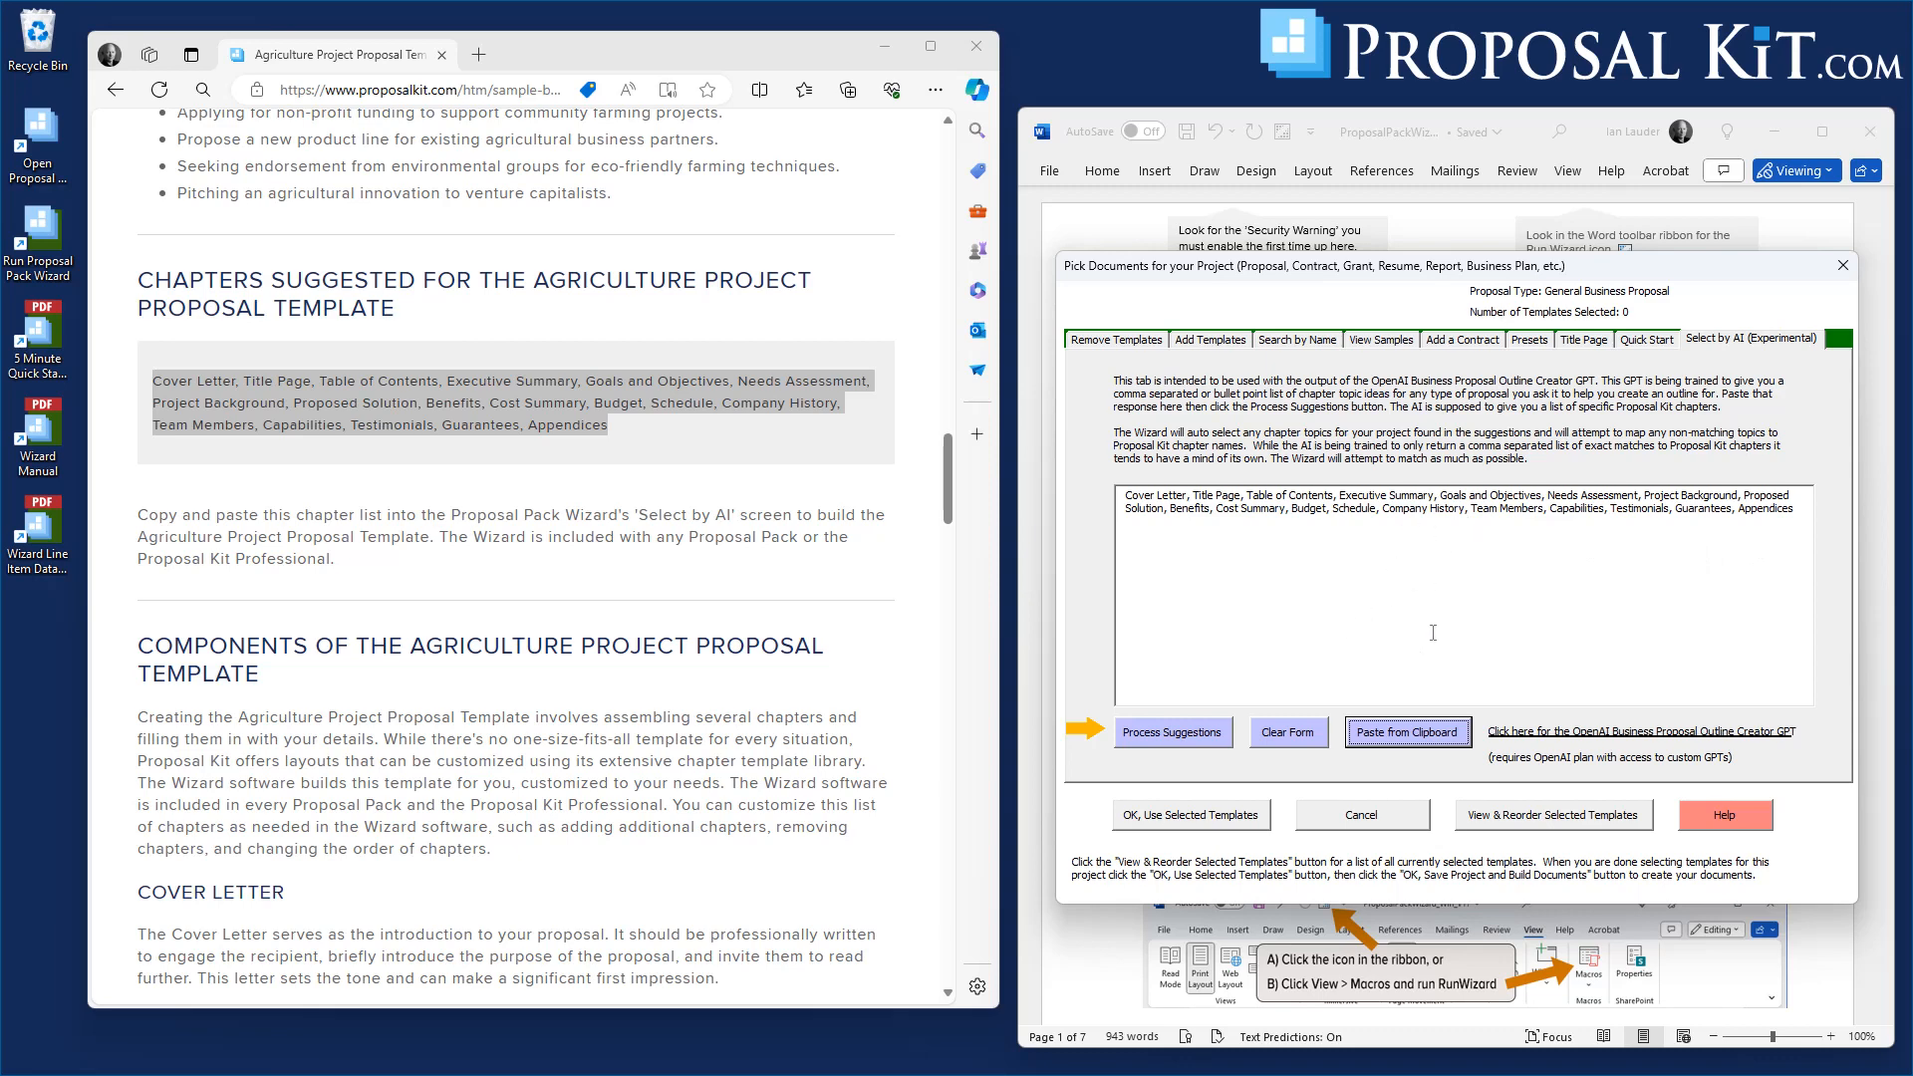
pyautogui.click(1172, 734)
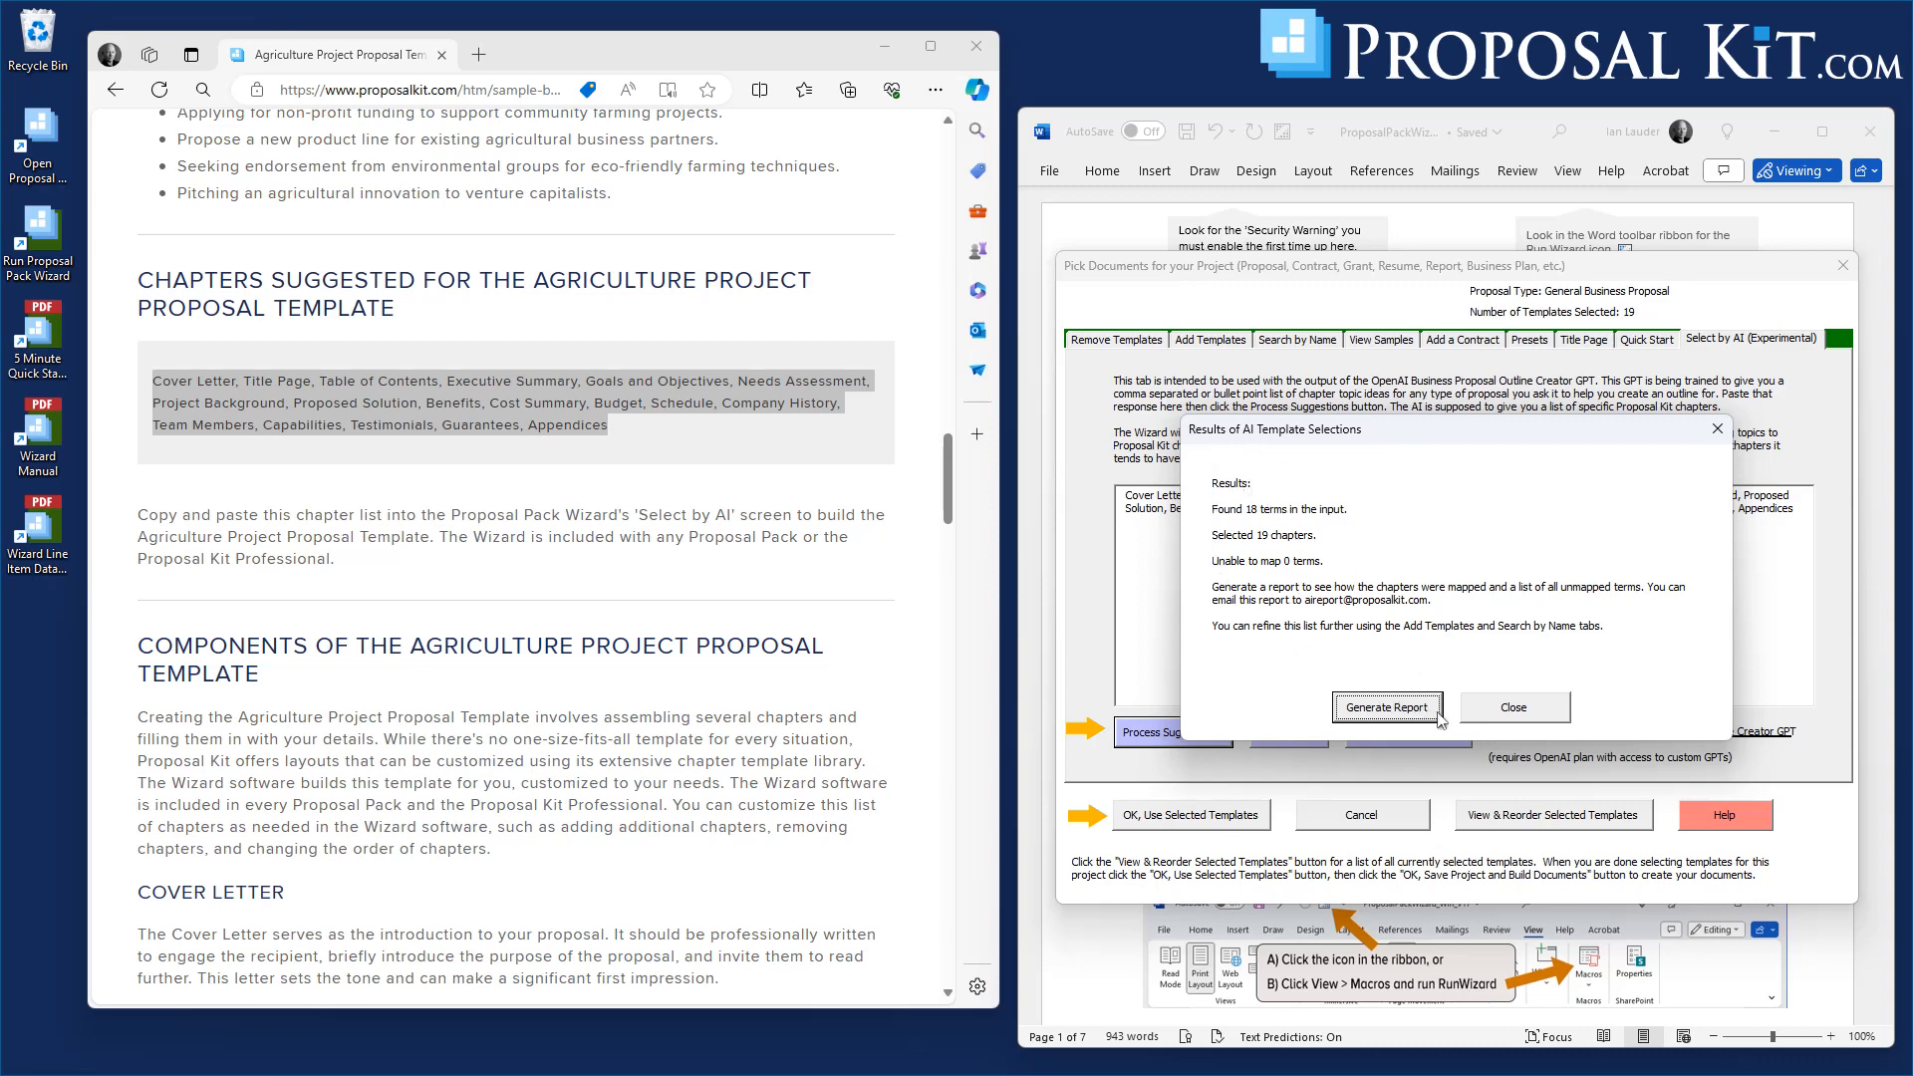
pyautogui.click(1483, 711)
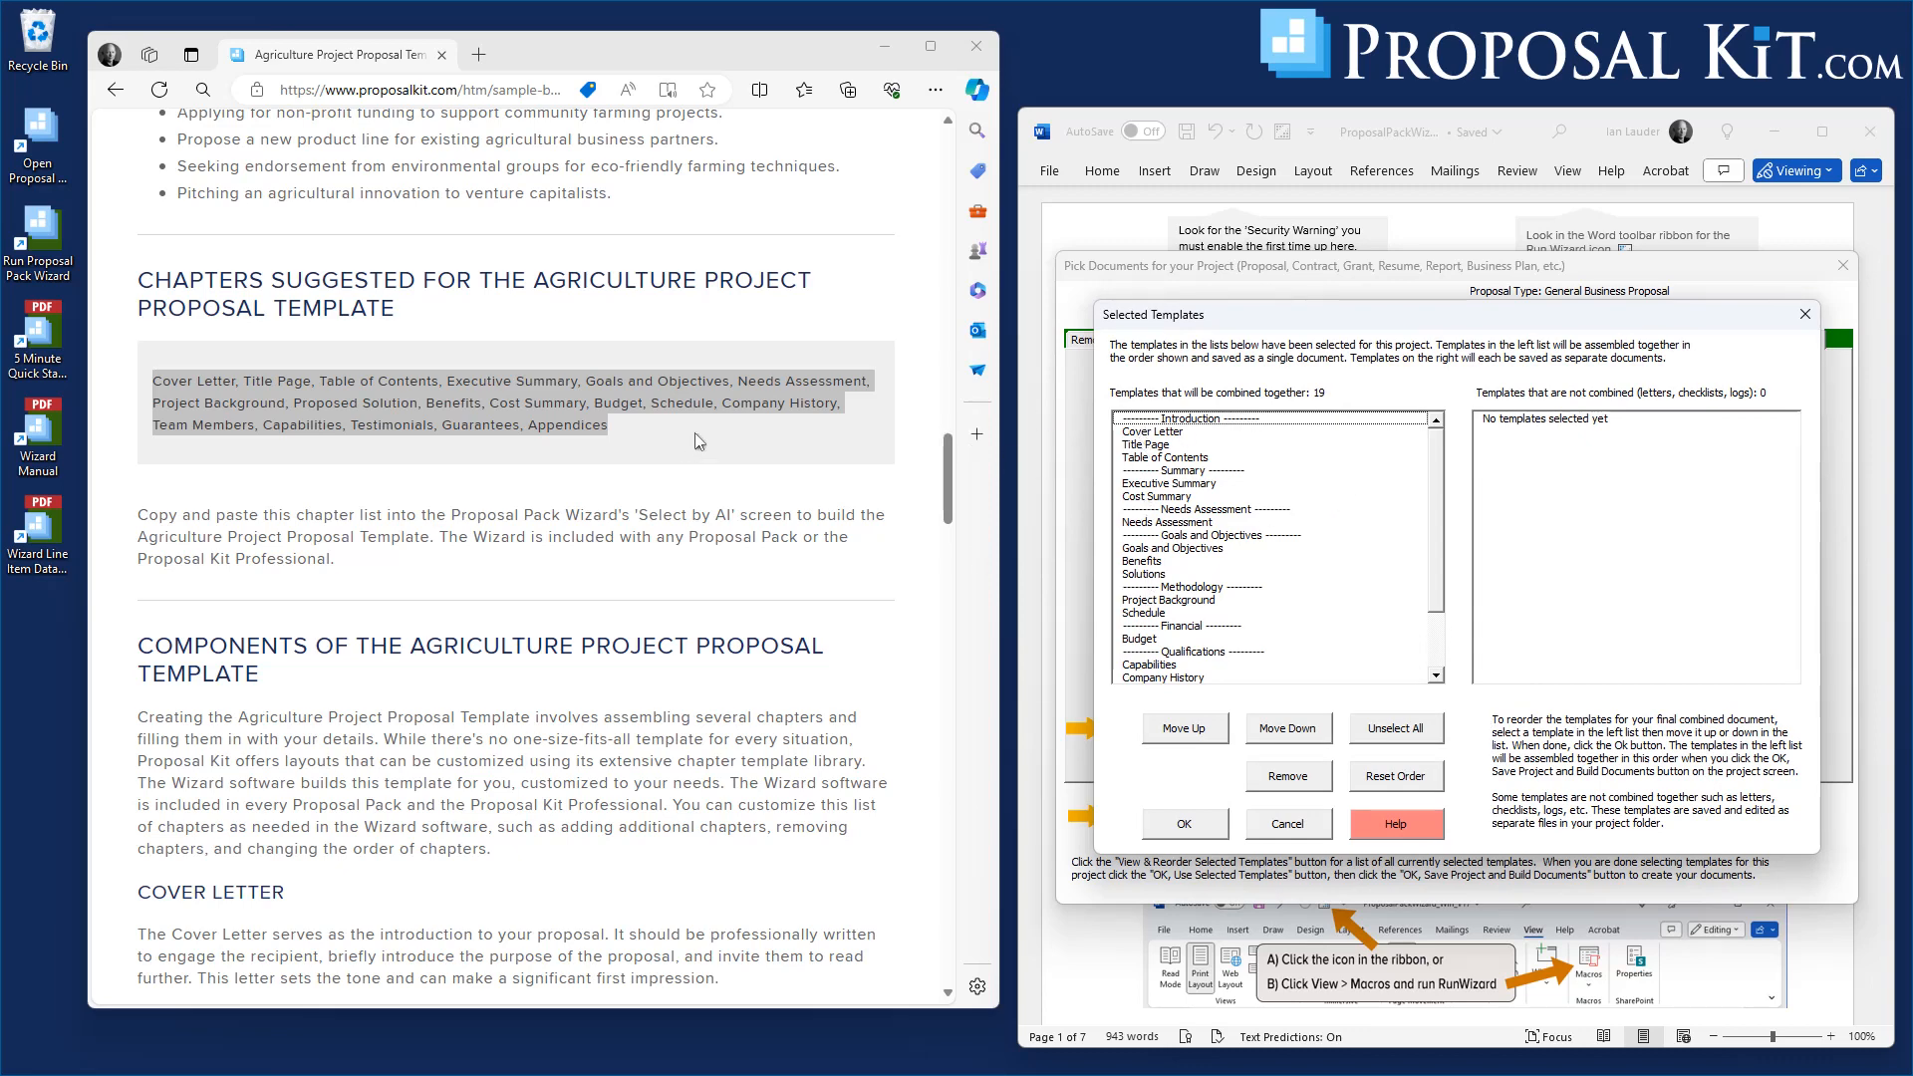
# - Review the order of the selected templates and accept them for the new project
pyautogui.scroll(-2, 1432, 468)
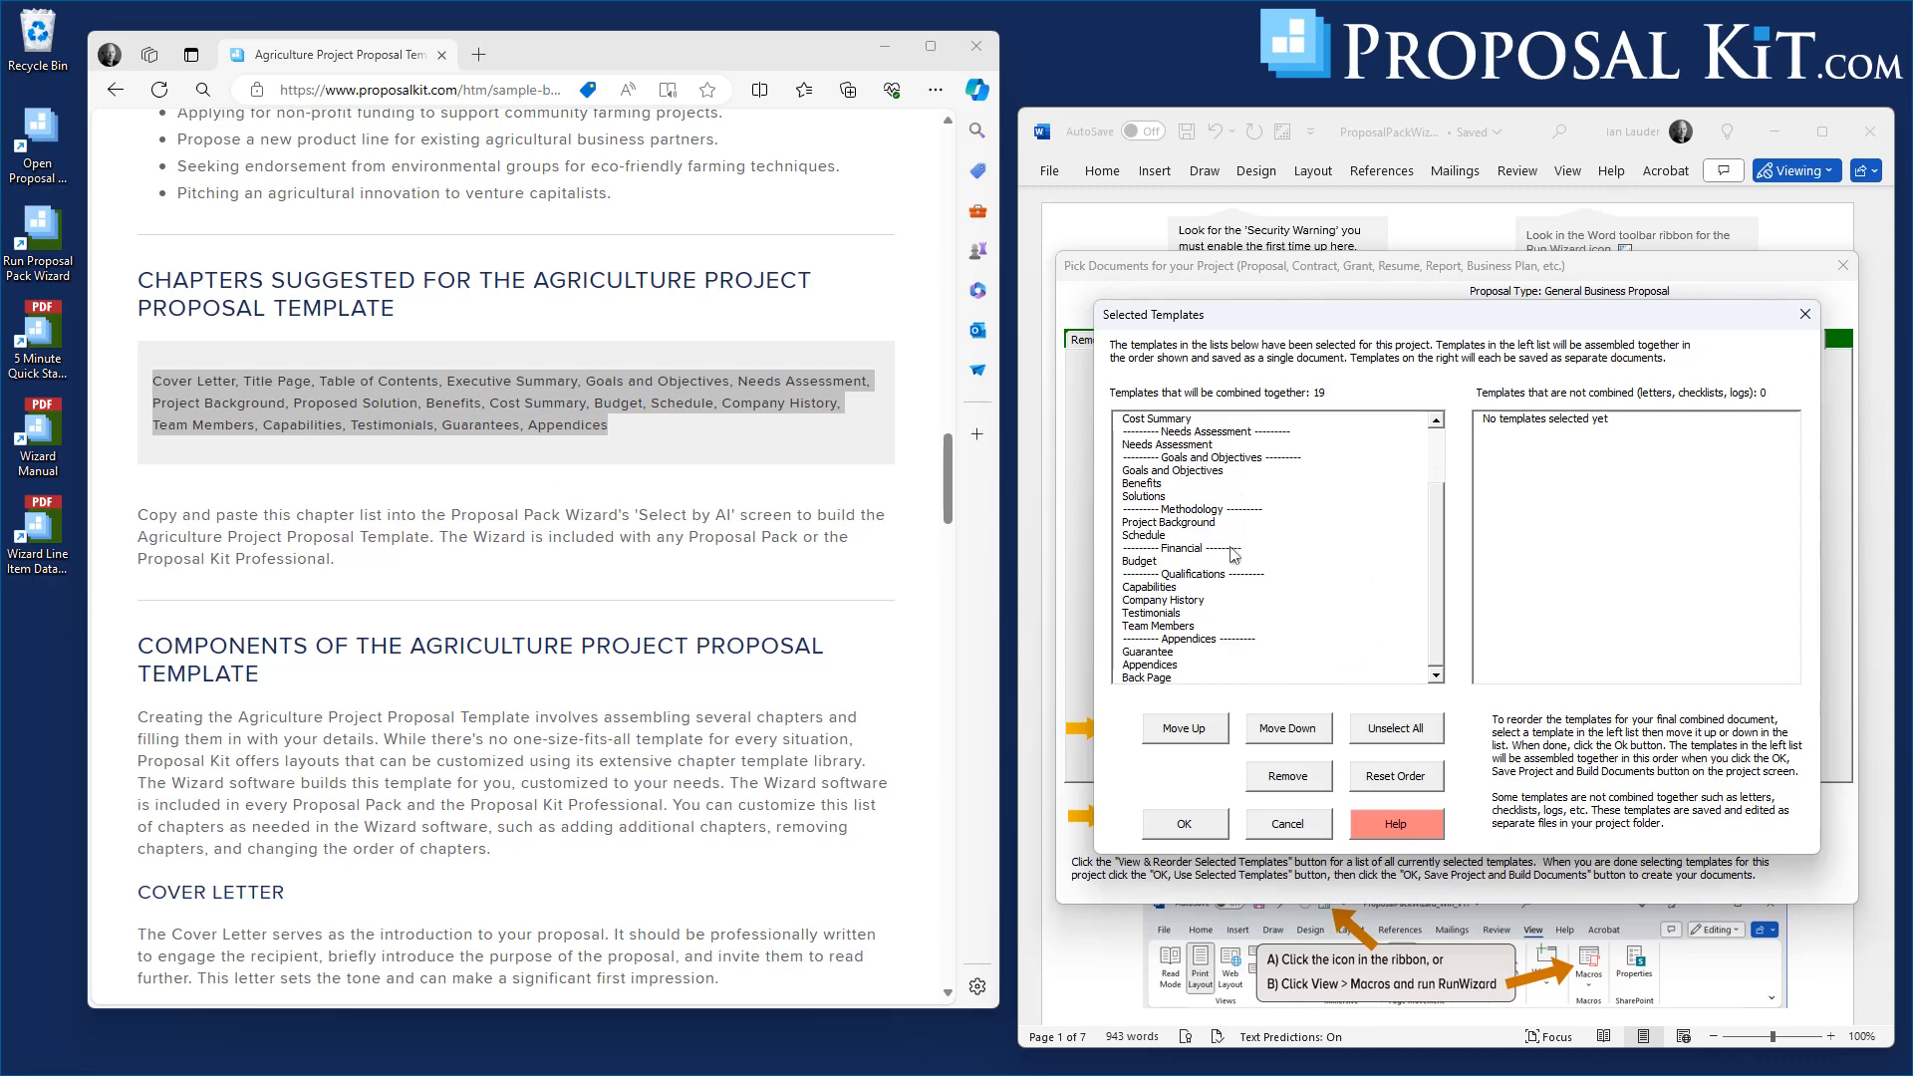
pyautogui.scroll(2, 1448, 468)
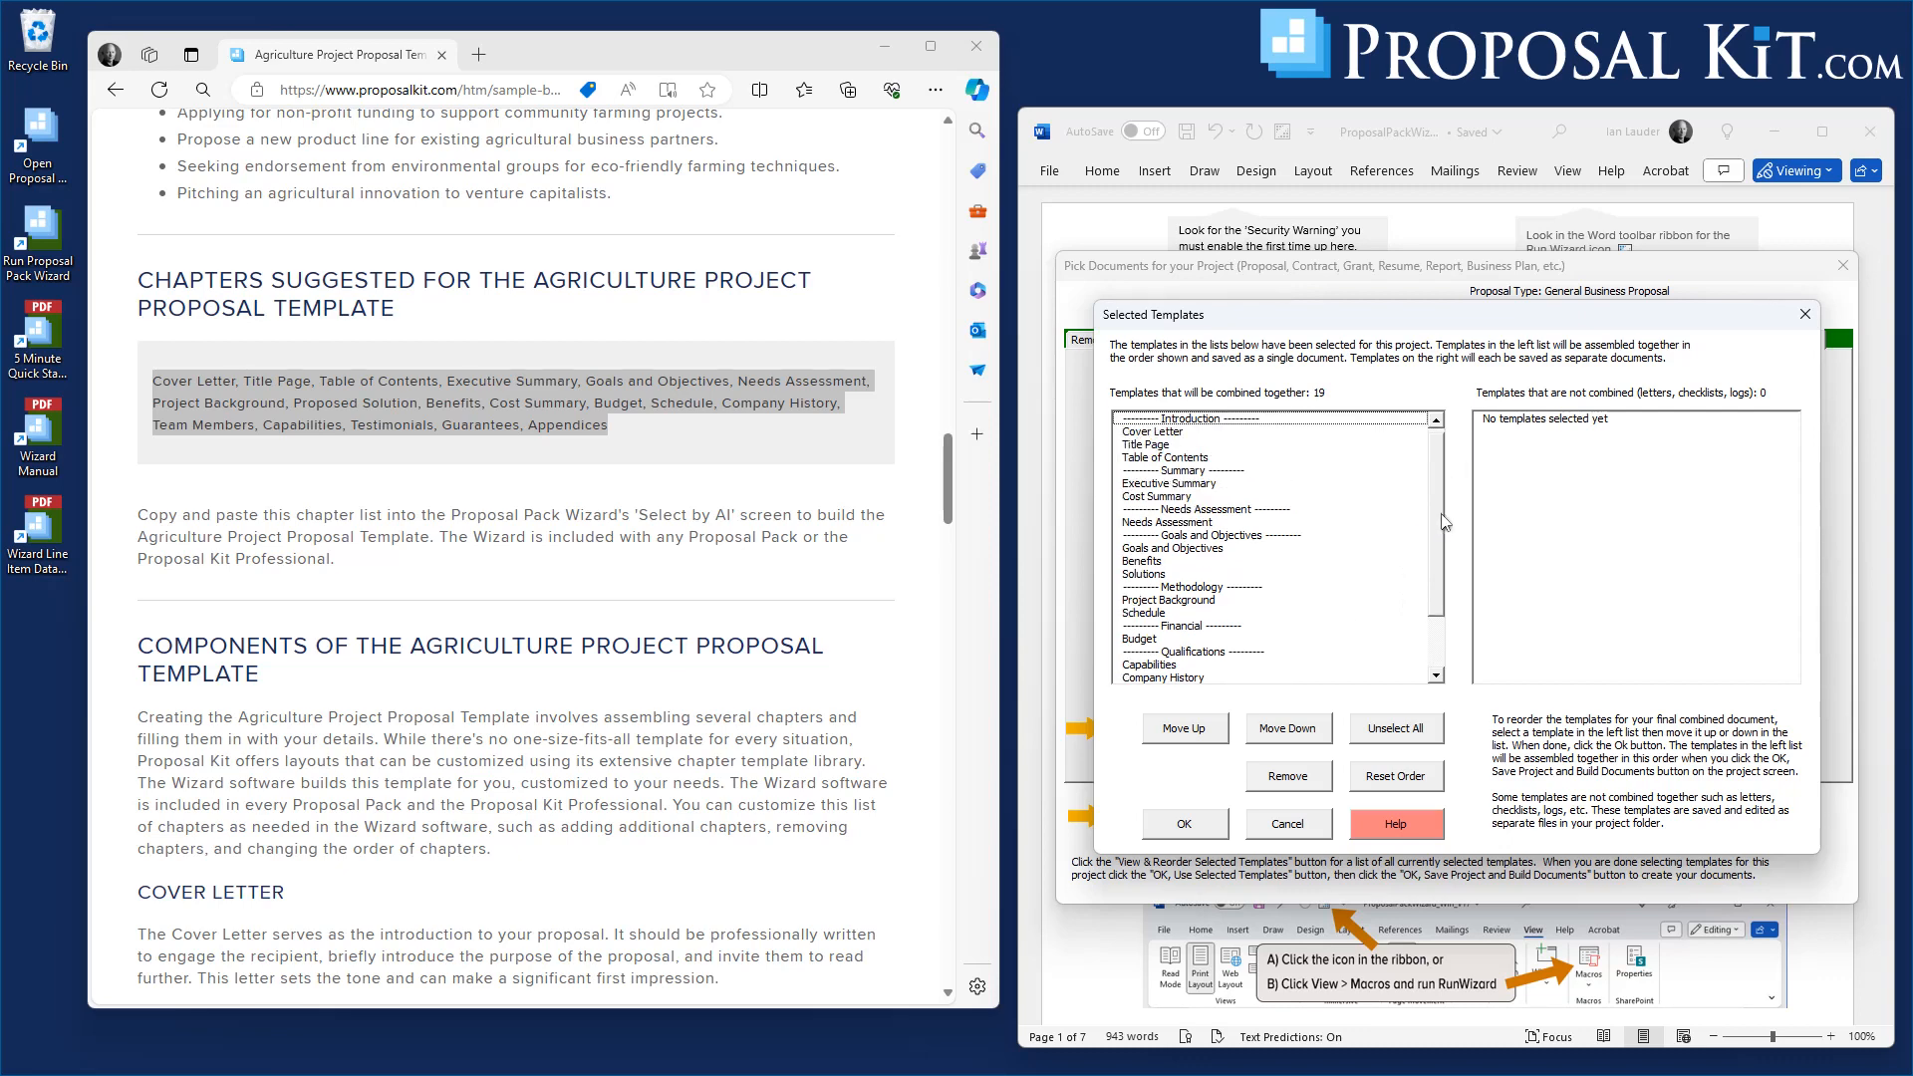
pyautogui.scroll(-2, 1443, 538)
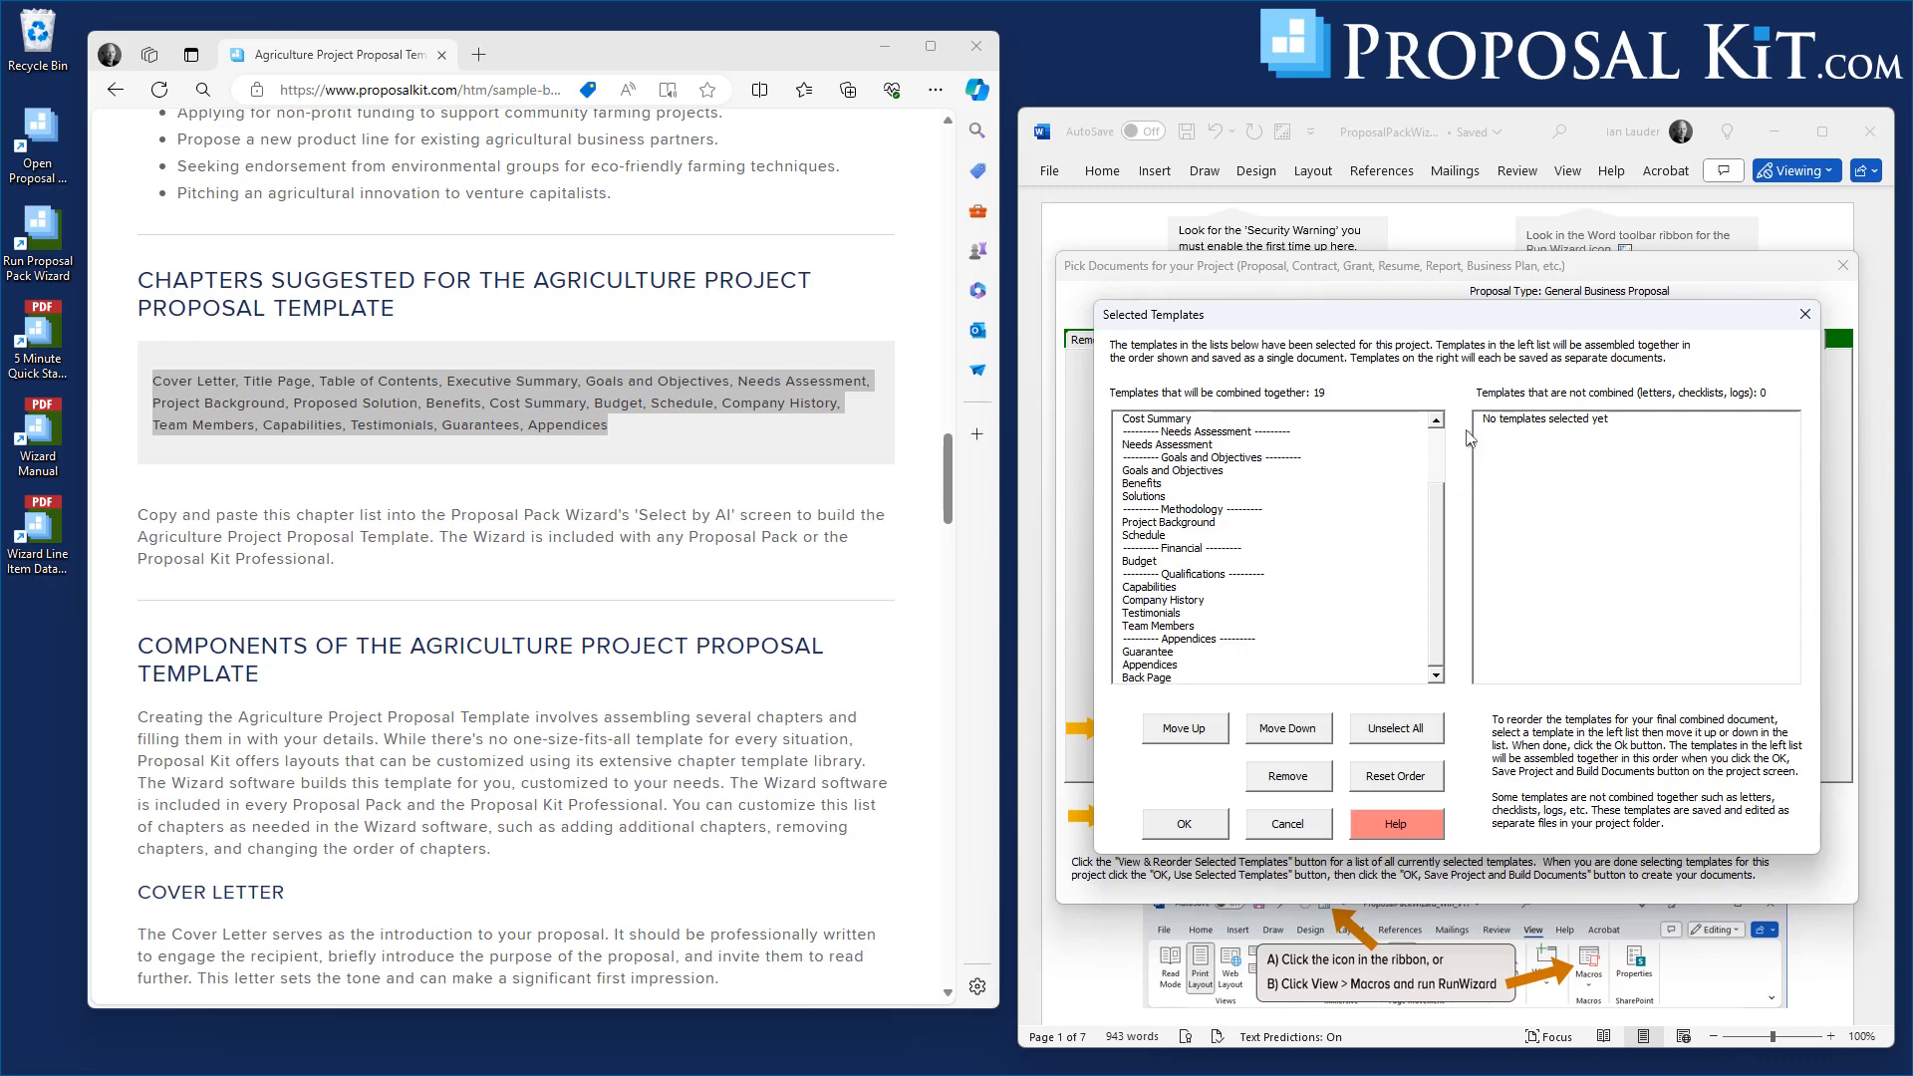
pyautogui.click(1190, 834)
pyautogui.click(1213, 809)
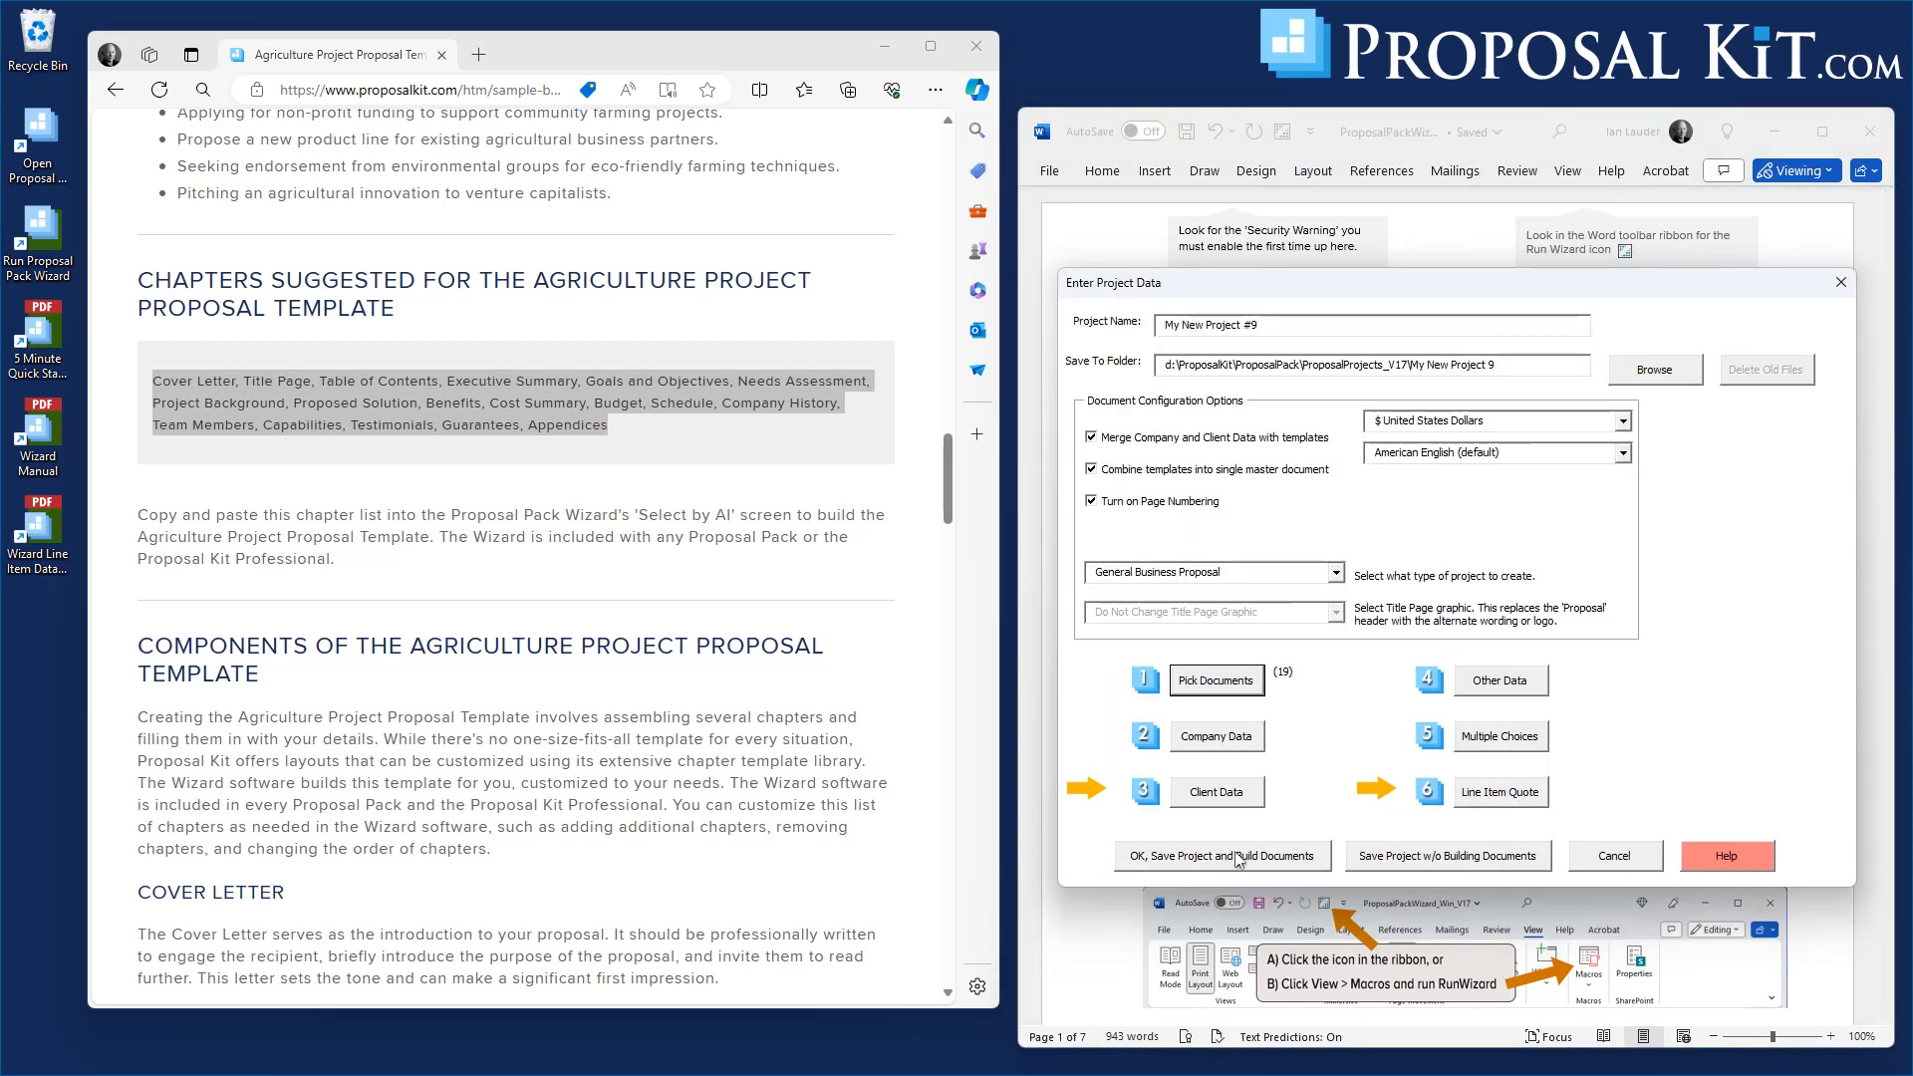
# - Save the project, build its documents and open the Combined Project Document for editing
pyautogui.click(1205, 858)
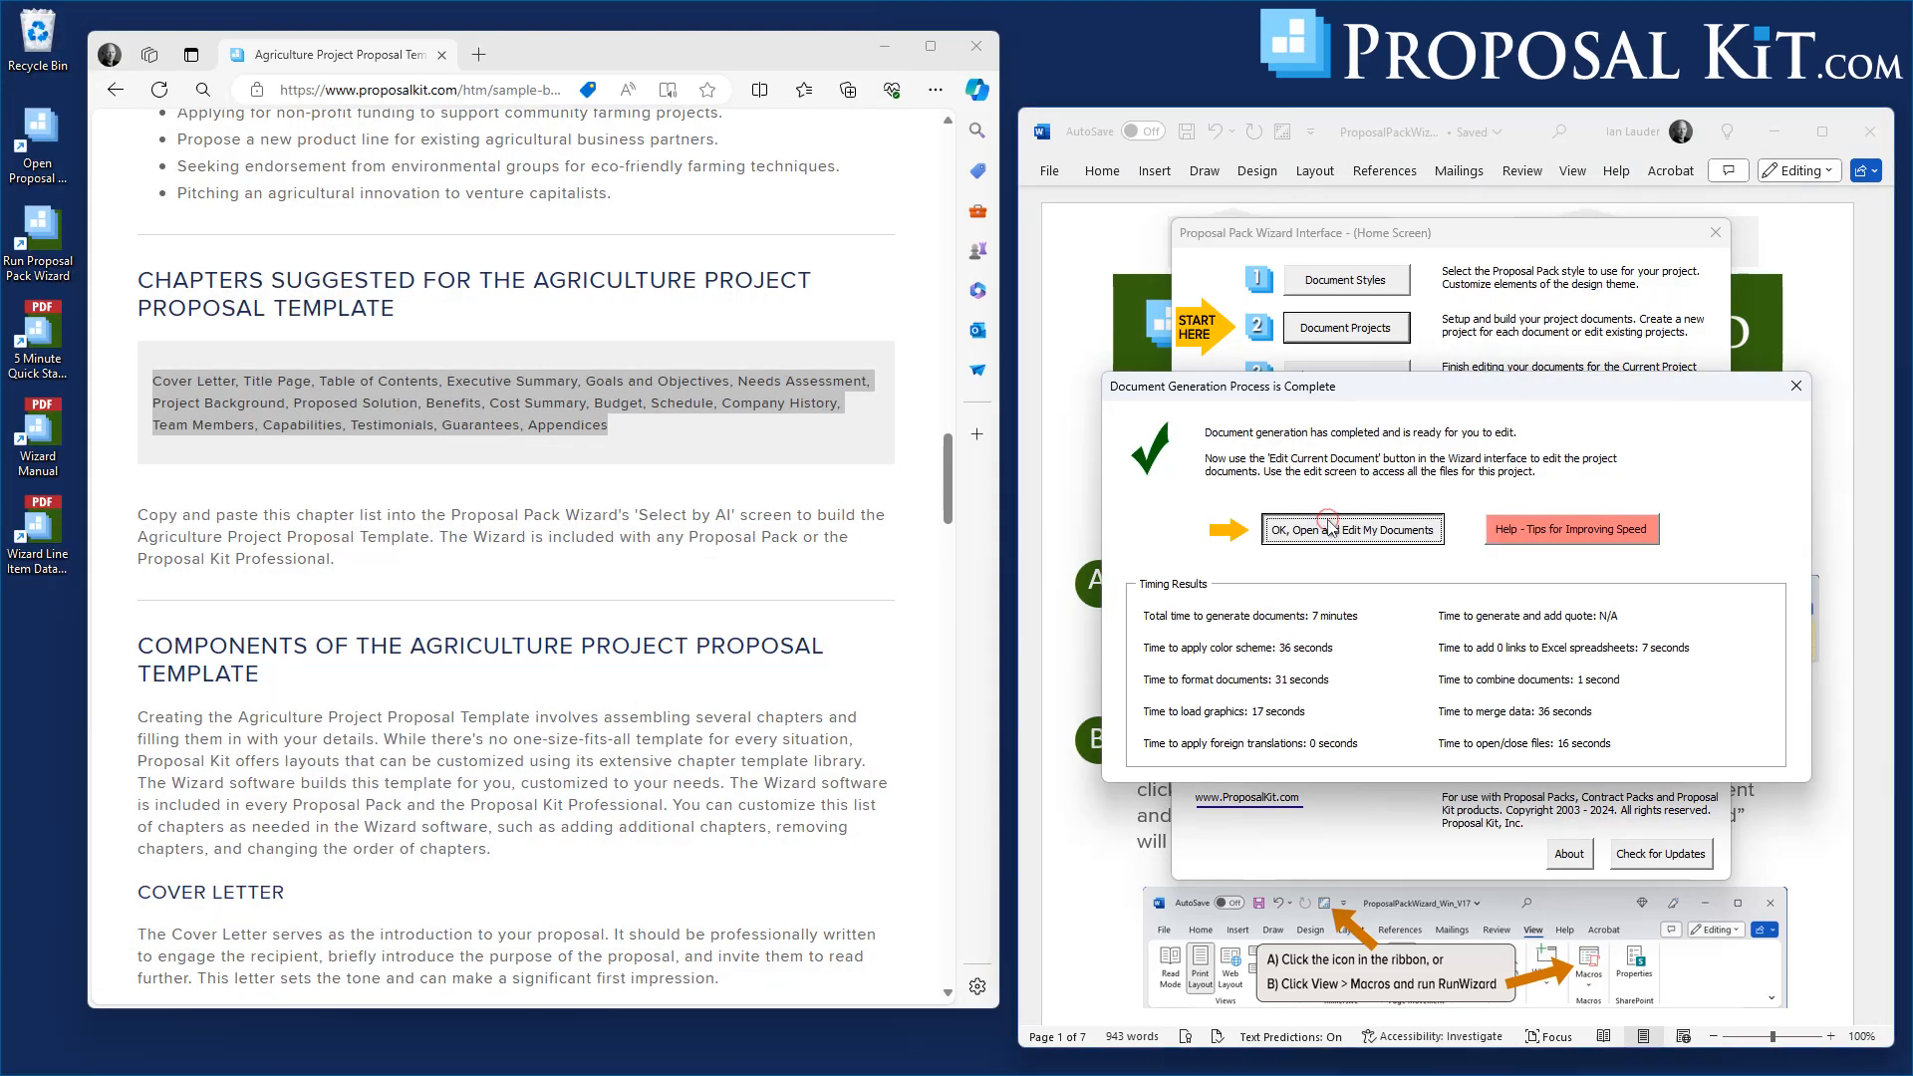
pyautogui.click(1335, 528)
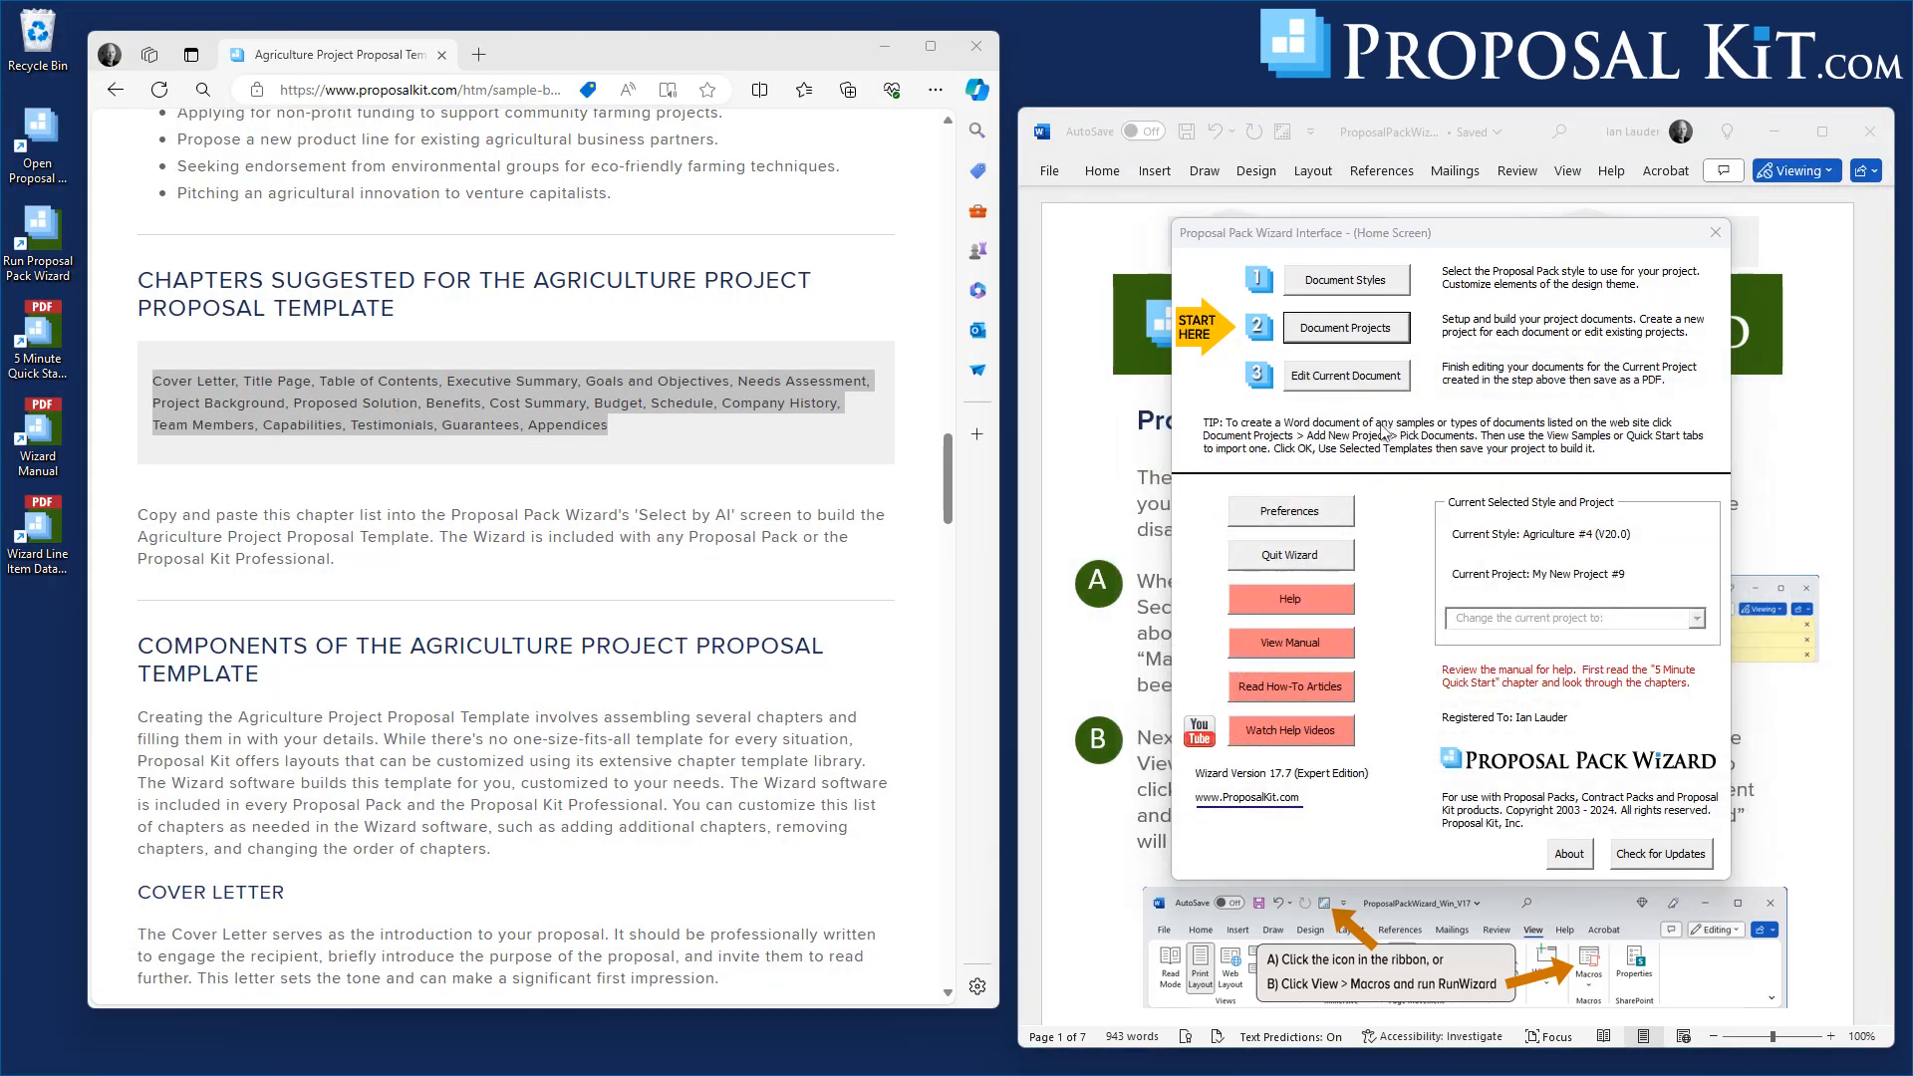
pyautogui.click(1365, 383)
pyautogui.click(1134, 693)
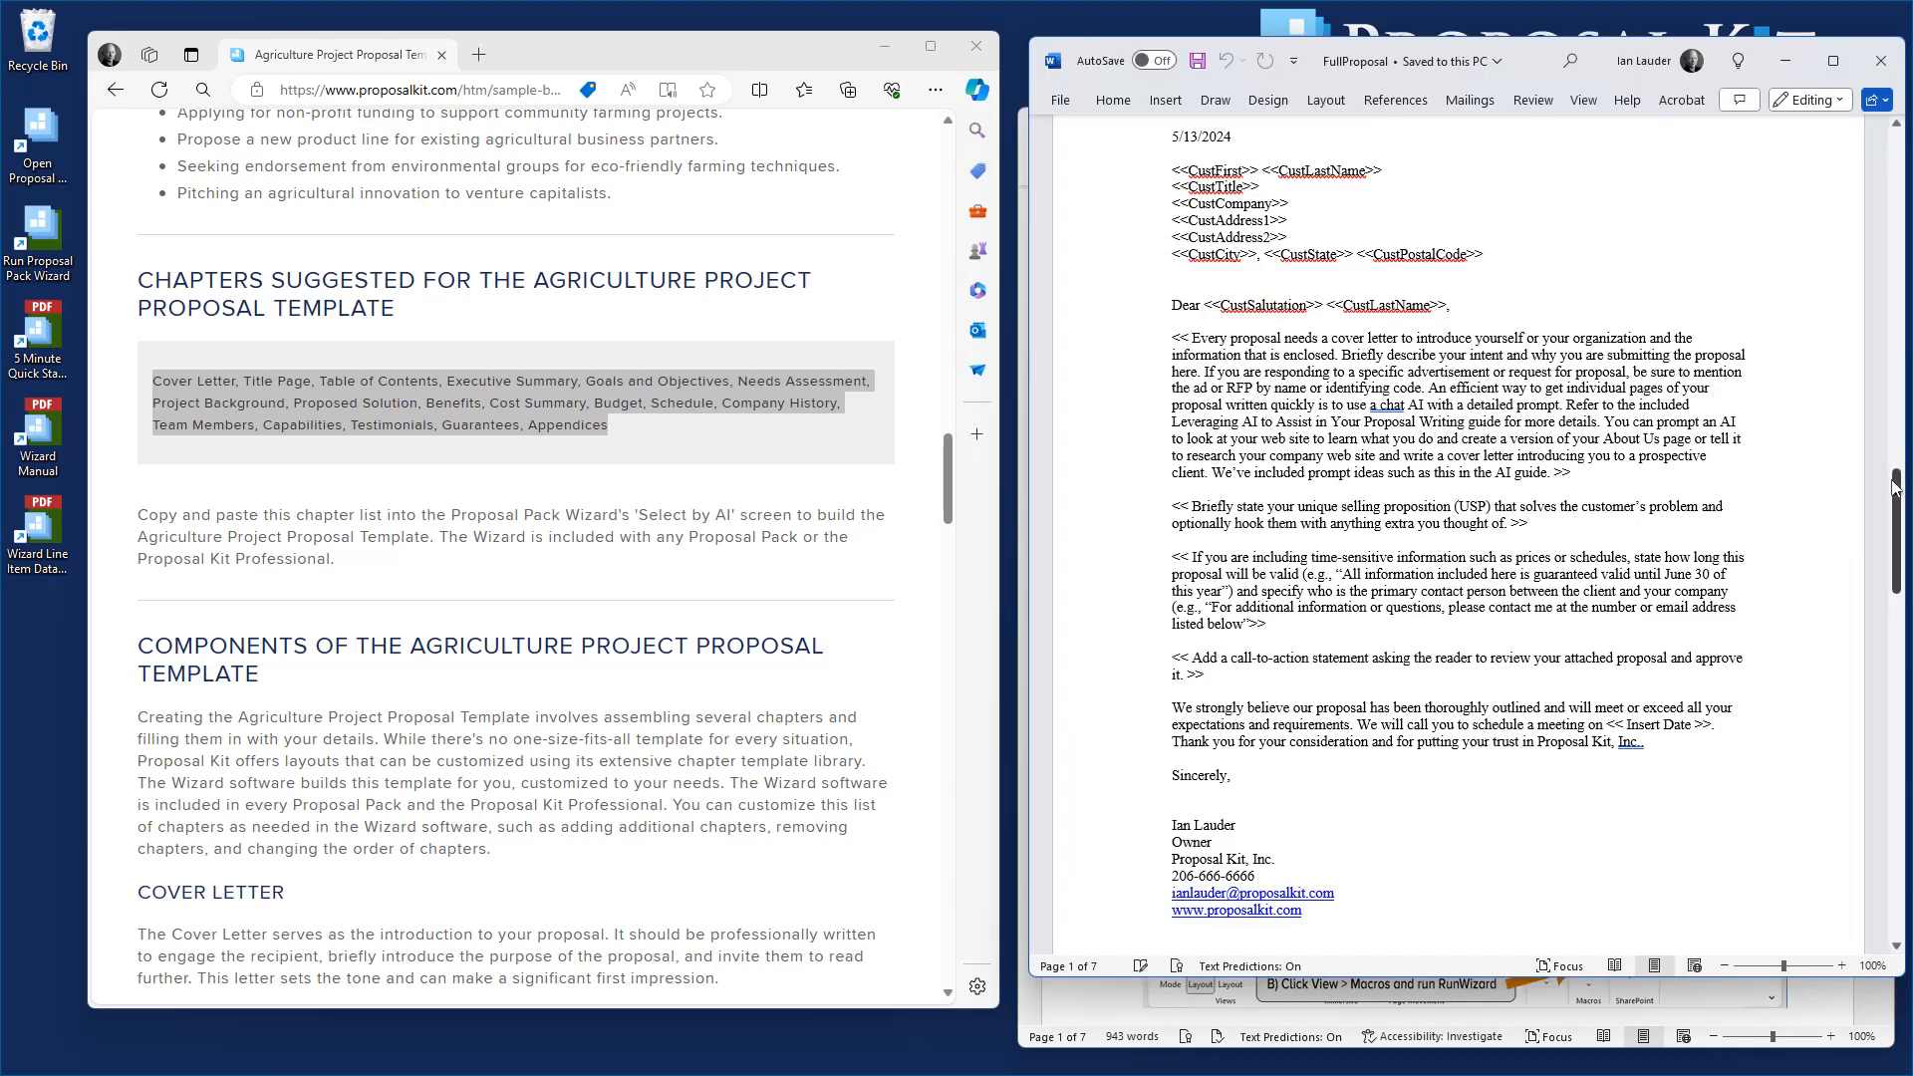
# - Look through the generated proposal from the cover letter to the back page, then close it and the project editing window
pyautogui.moveTo(1896, 498); pyautogui.dragTo(1886, 701)
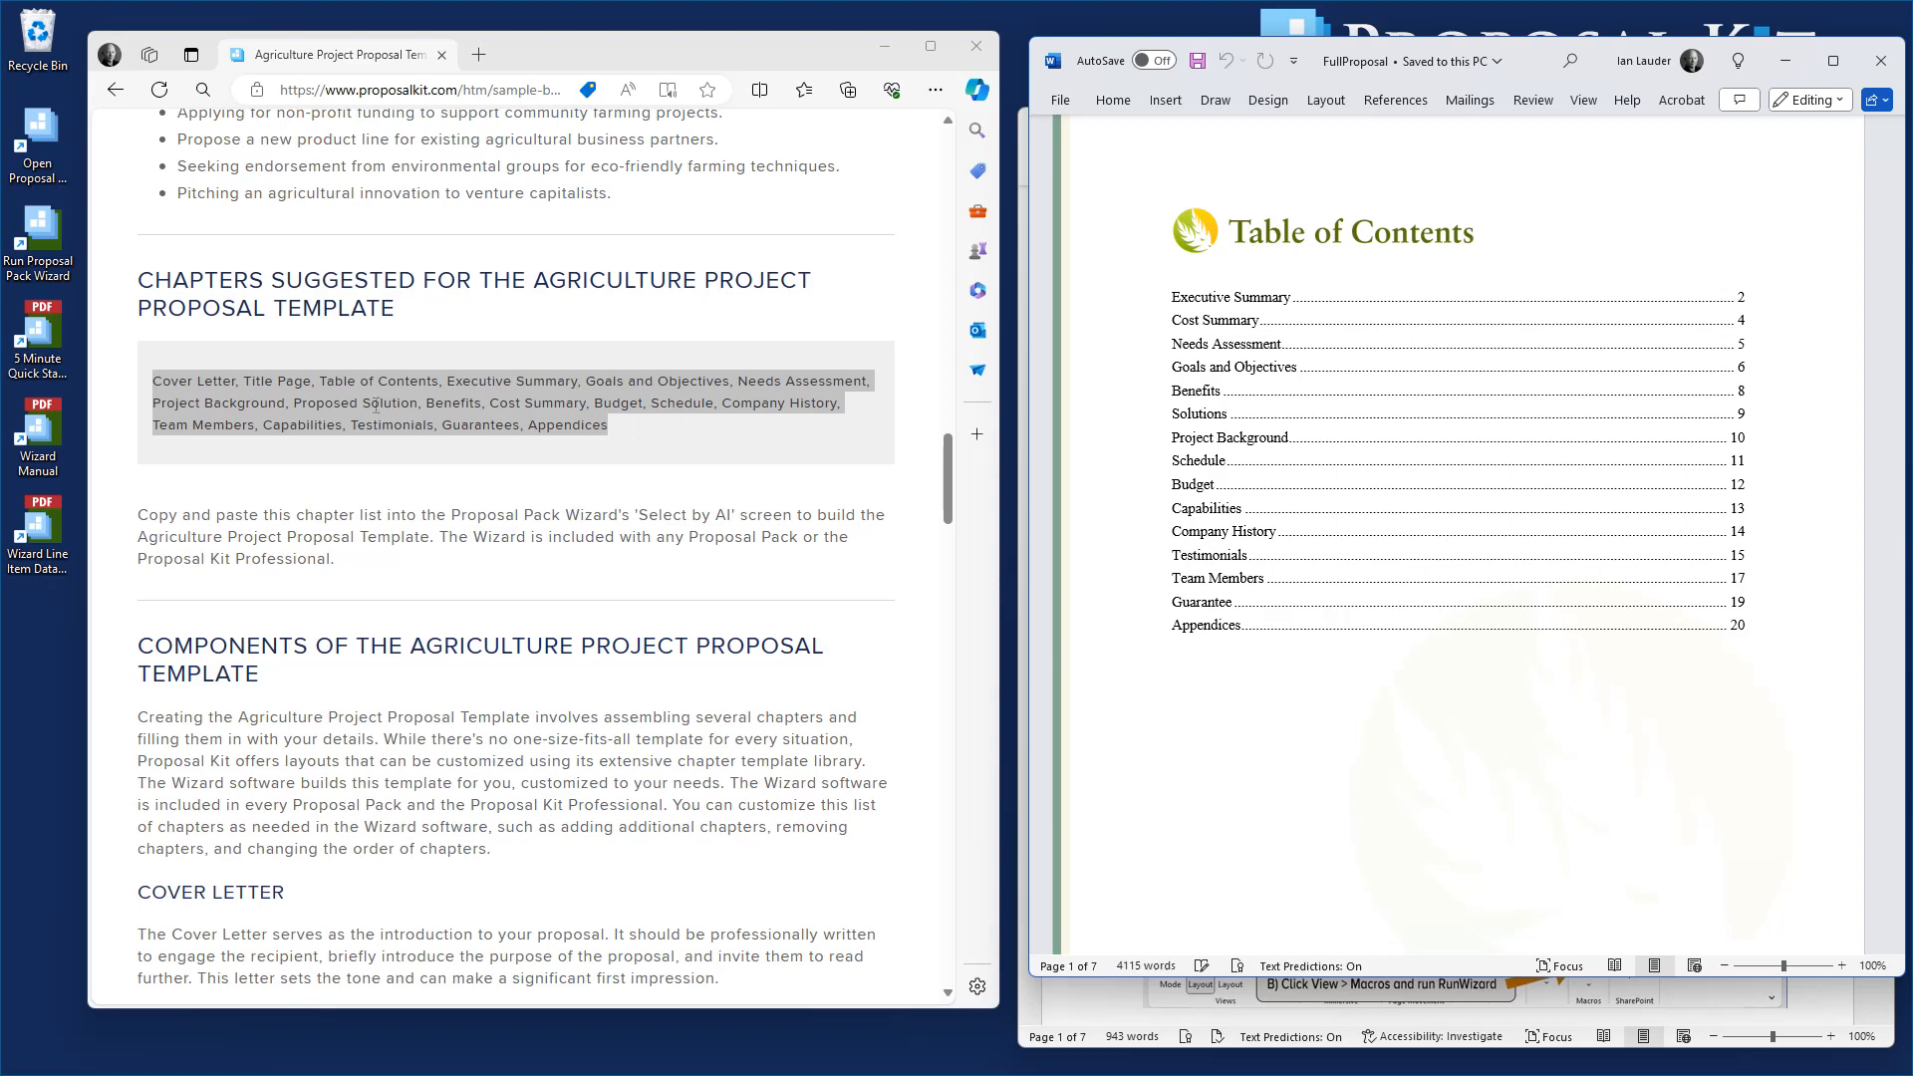
pyautogui.moveTo(1898, 276); pyautogui.dragTo(1896, 374)
pyautogui.scroll(-1, 1596, 426)
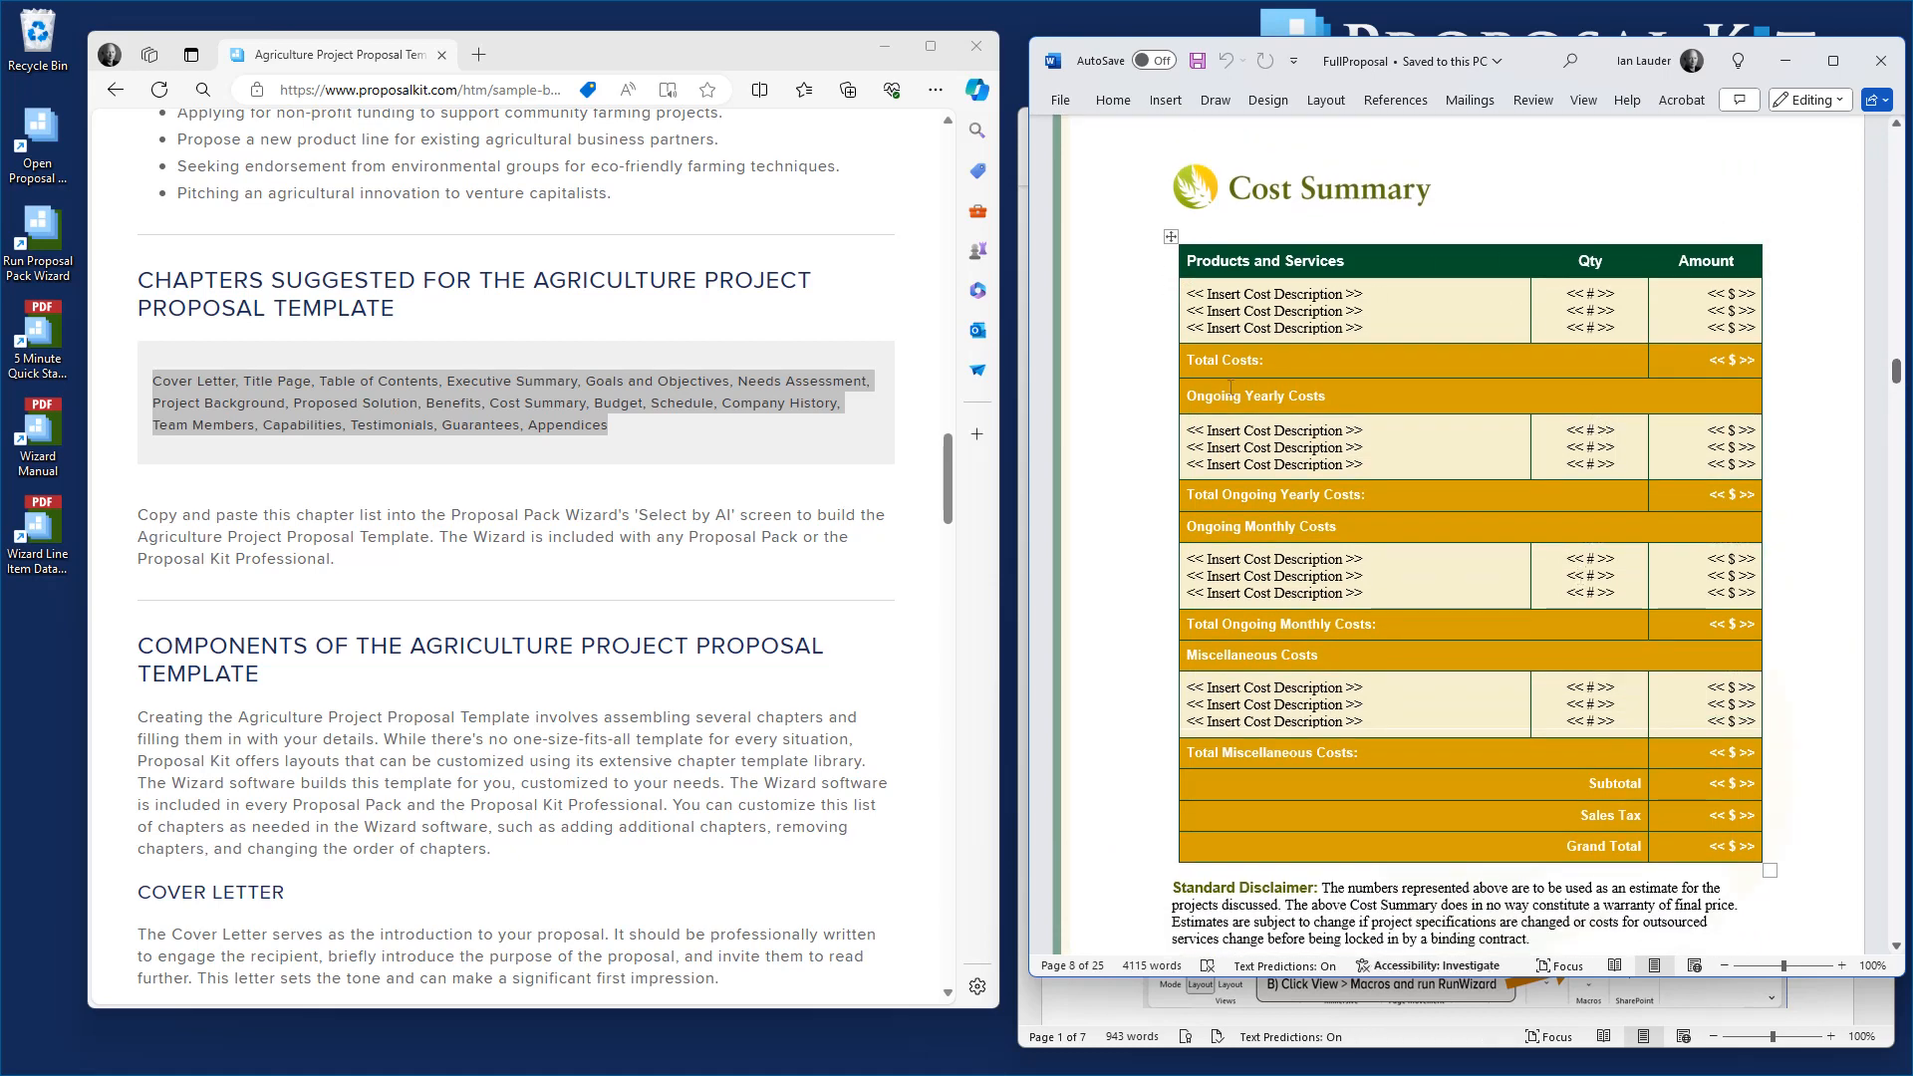
pyautogui.moveTo(1896, 374); pyautogui.dragTo(1877, 599)
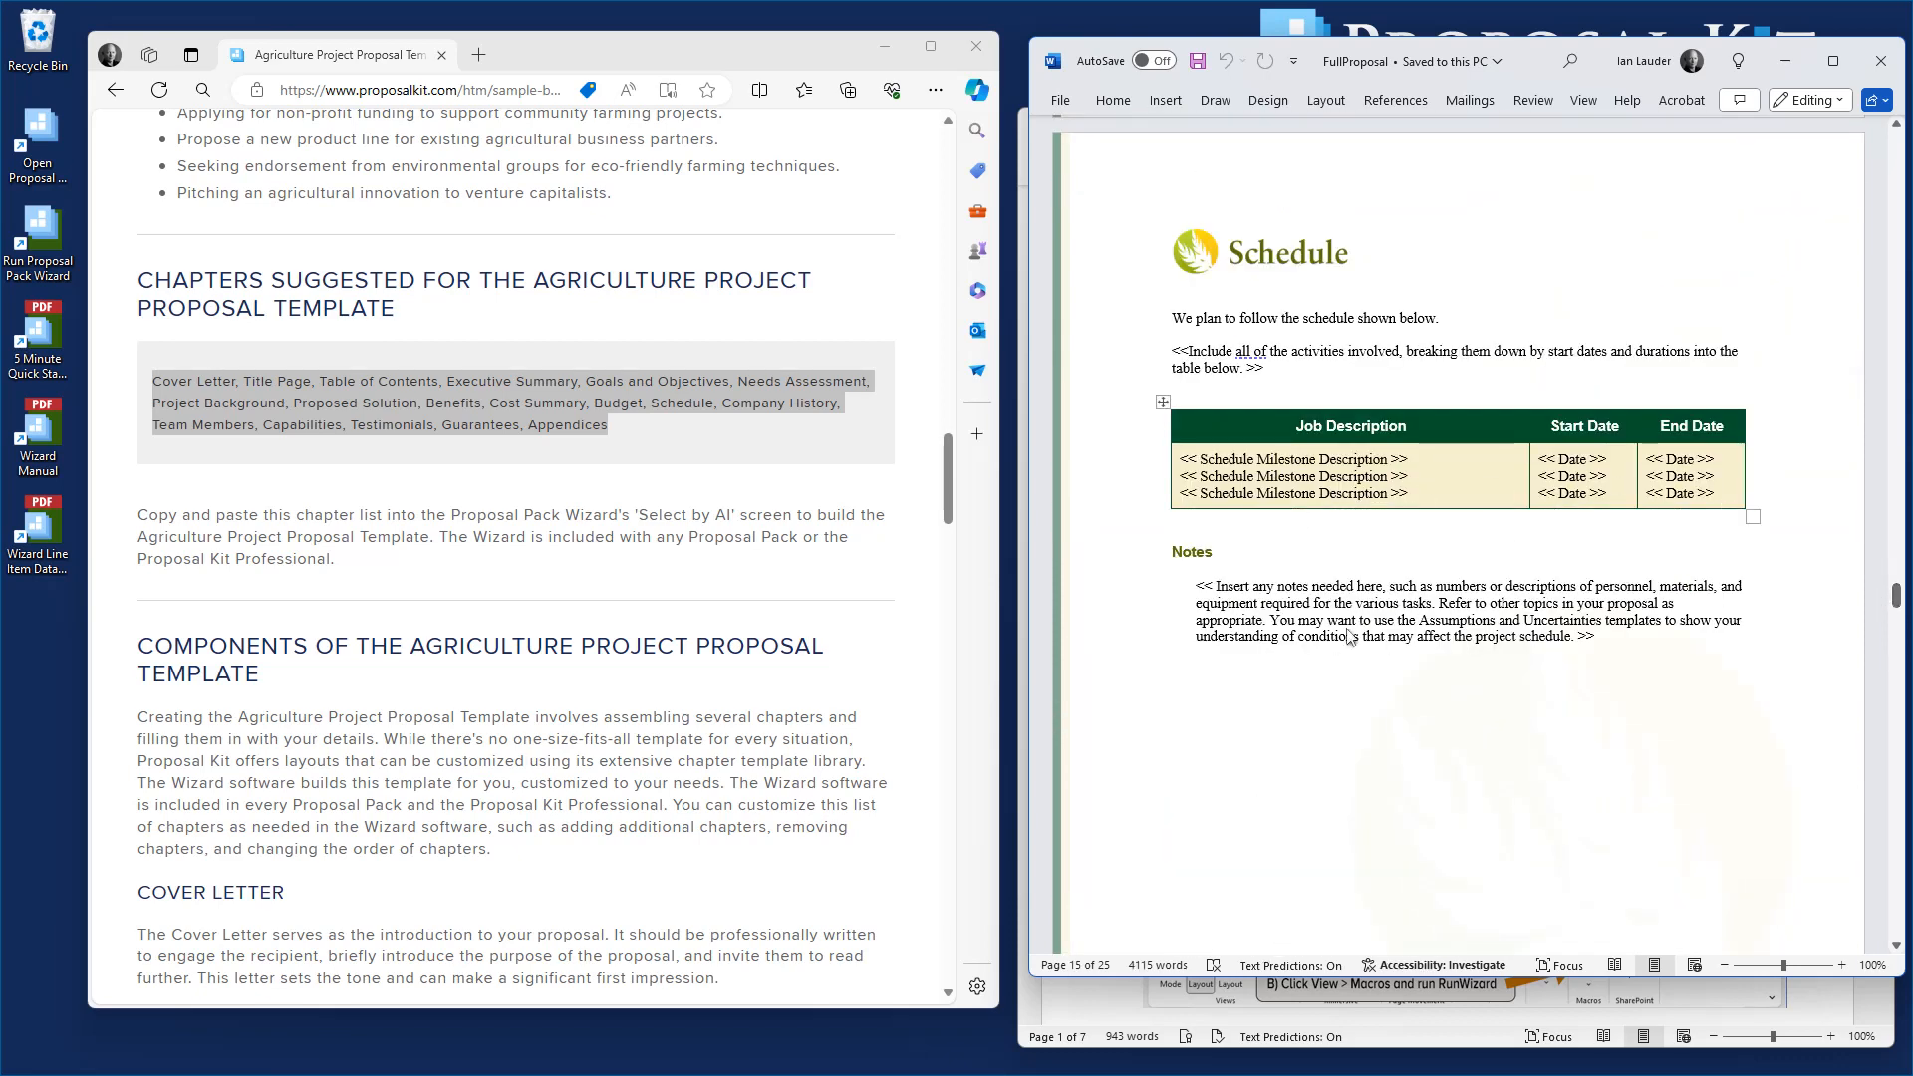
pyautogui.moveTo(1895, 596); pyautogui.dragTo(1877, 928)
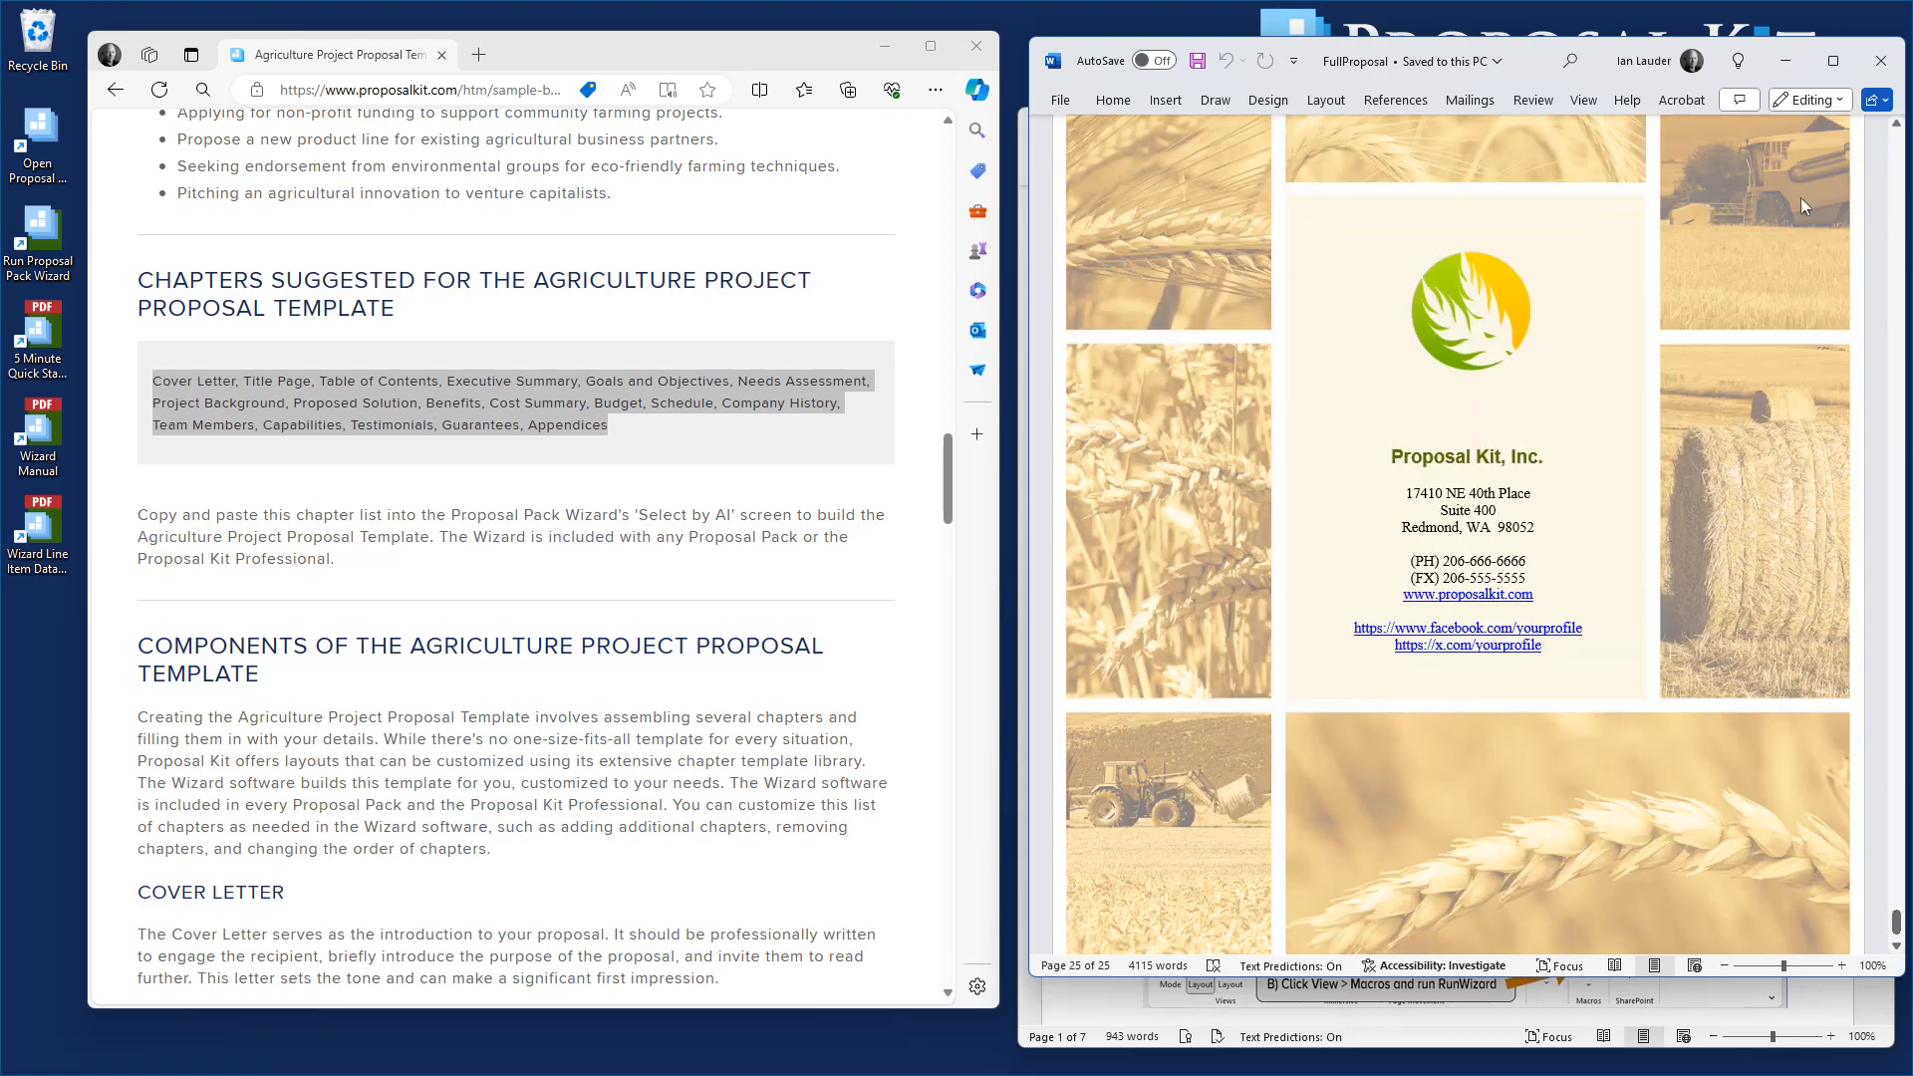
pyautogui.click(1881, 61)
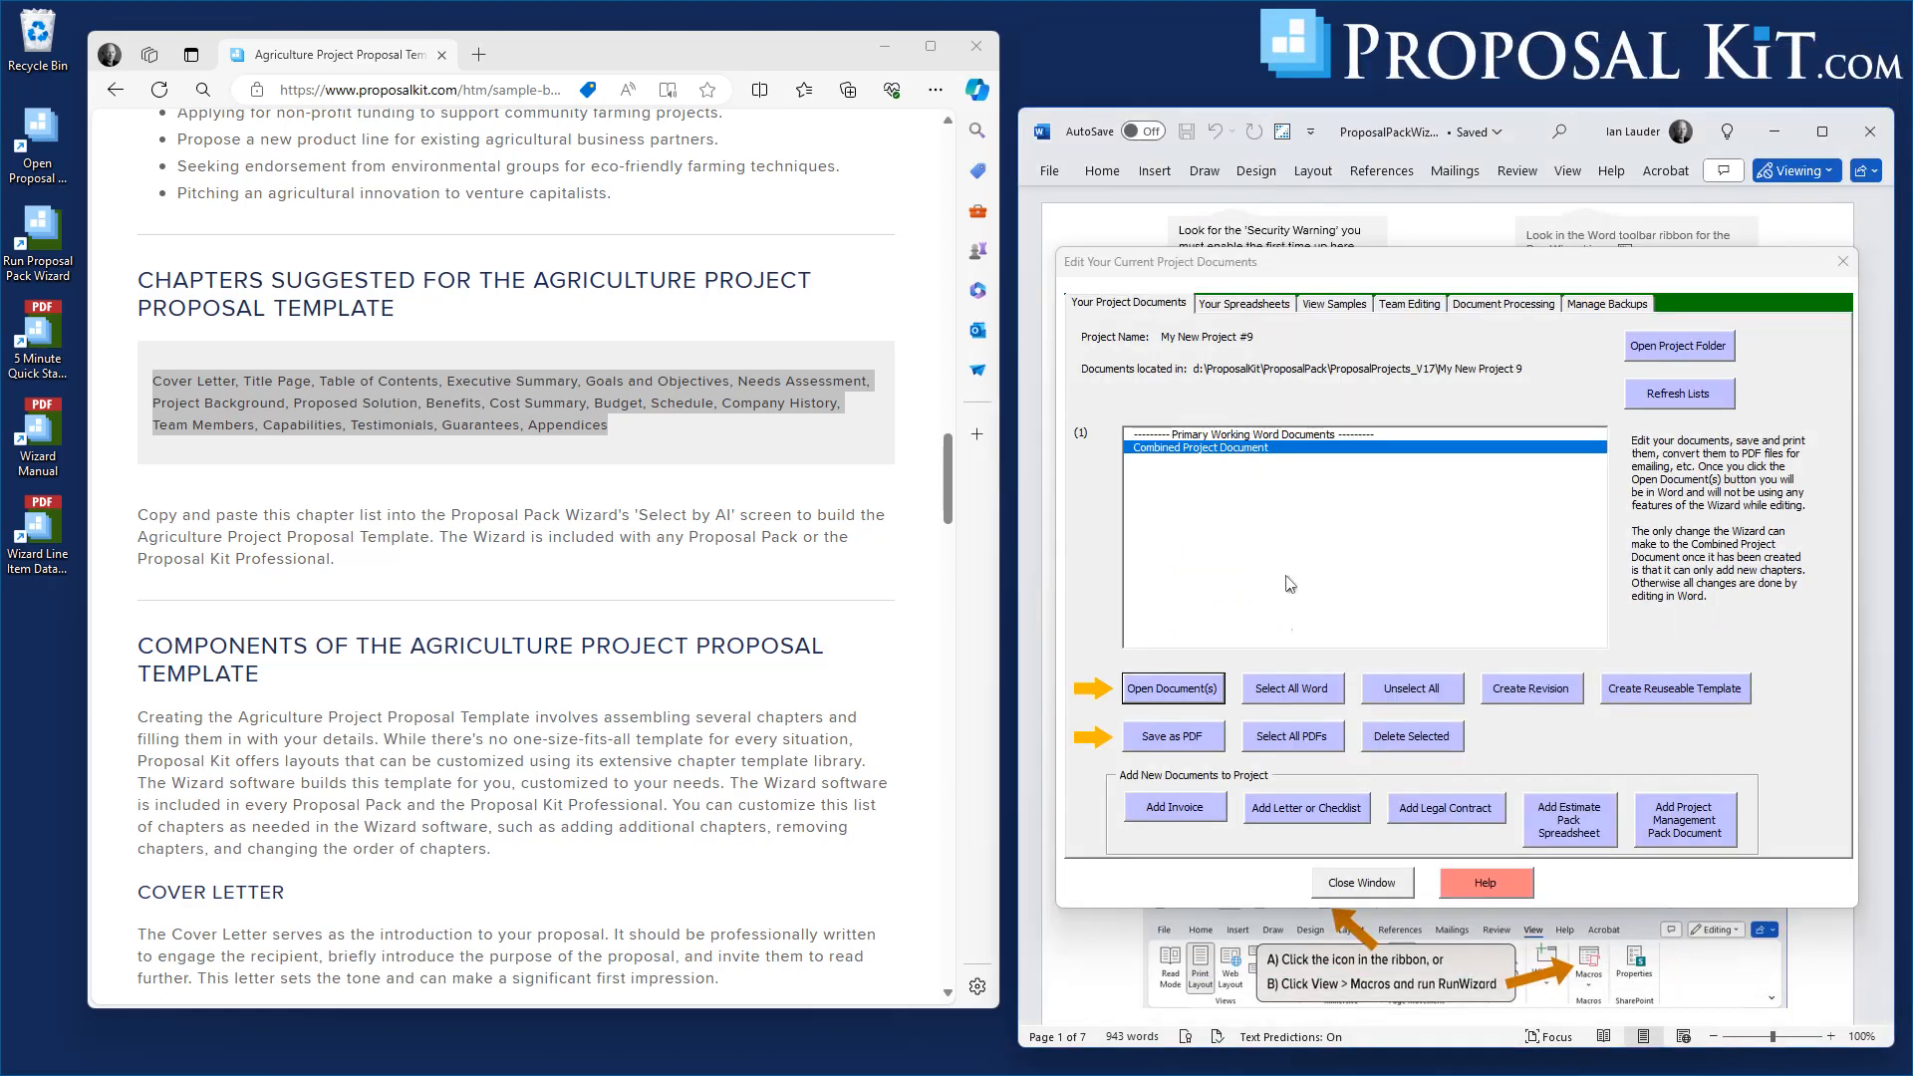
pyautogui.click(1344, 881)
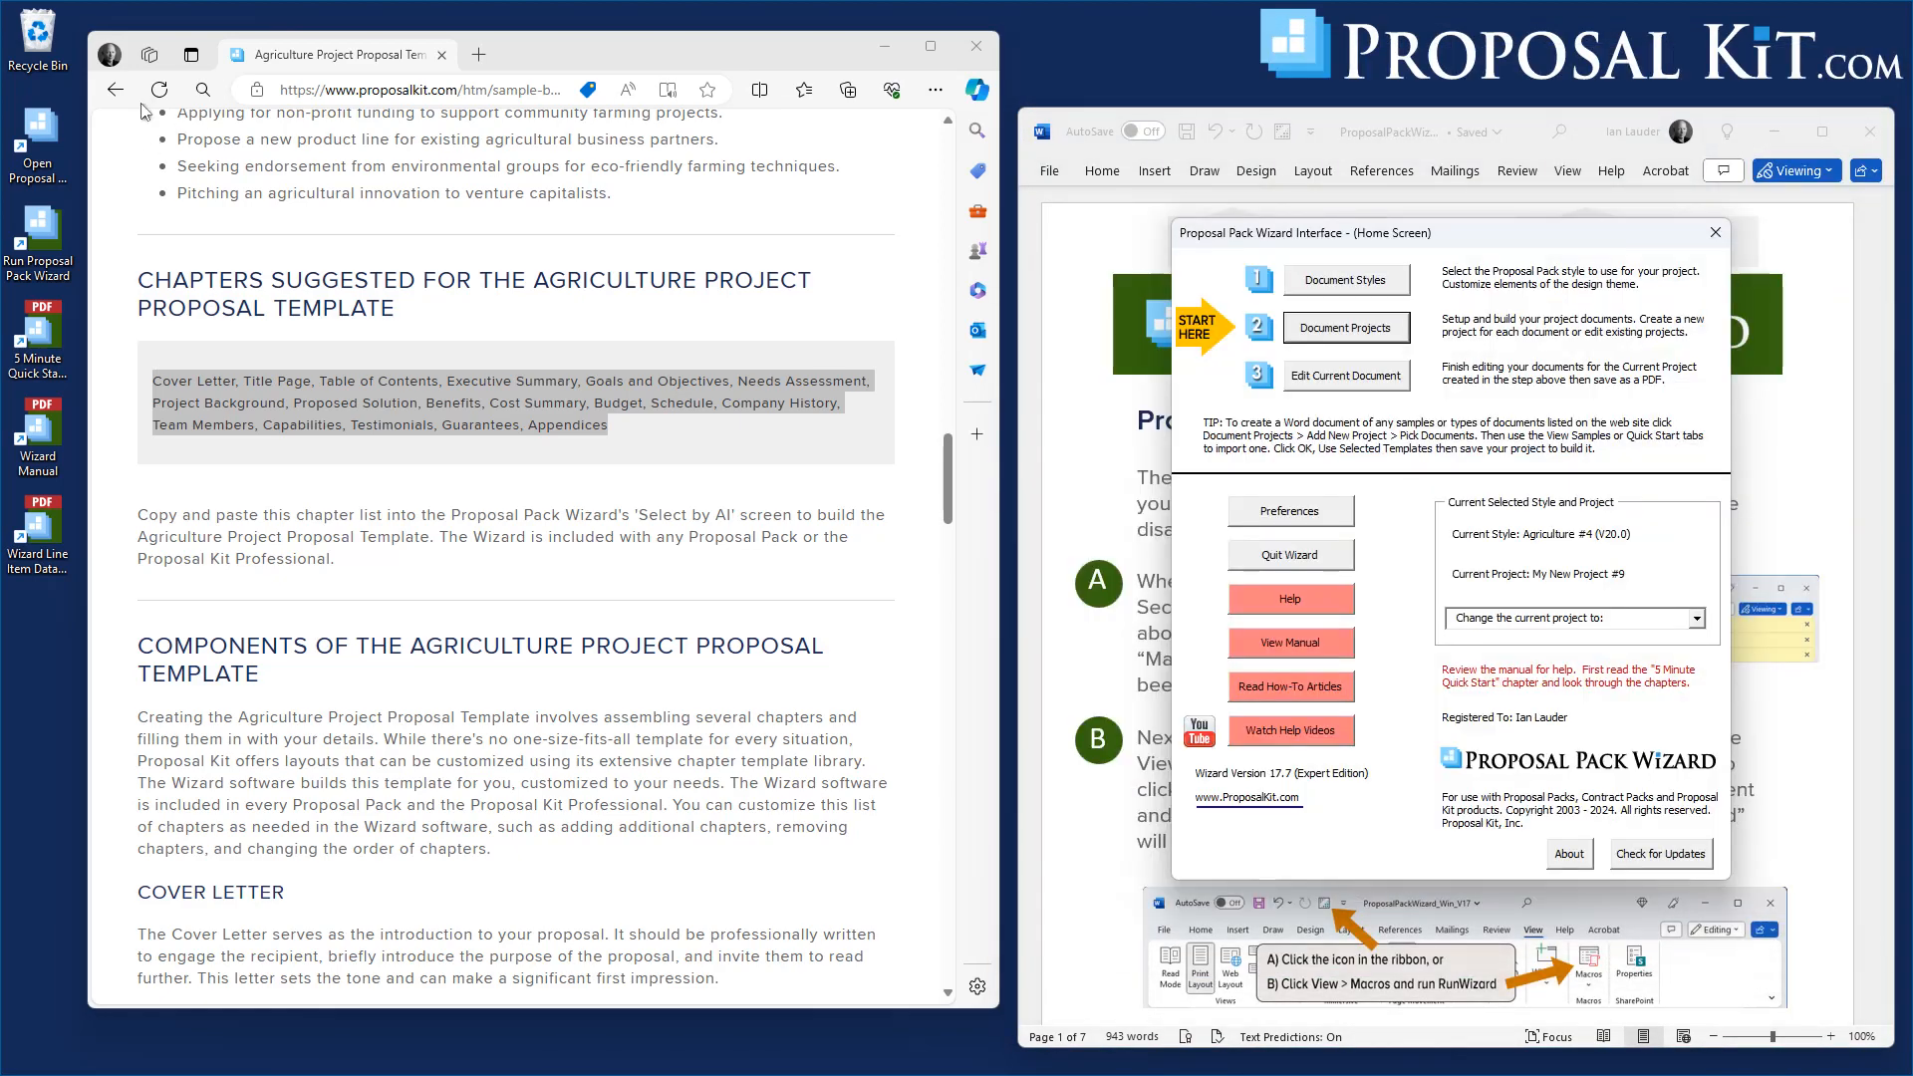
# - Return to the web list of proposal templates and open the Advertising And Marketing Agency Proposal Template page
pyautogui.click(115, 88)
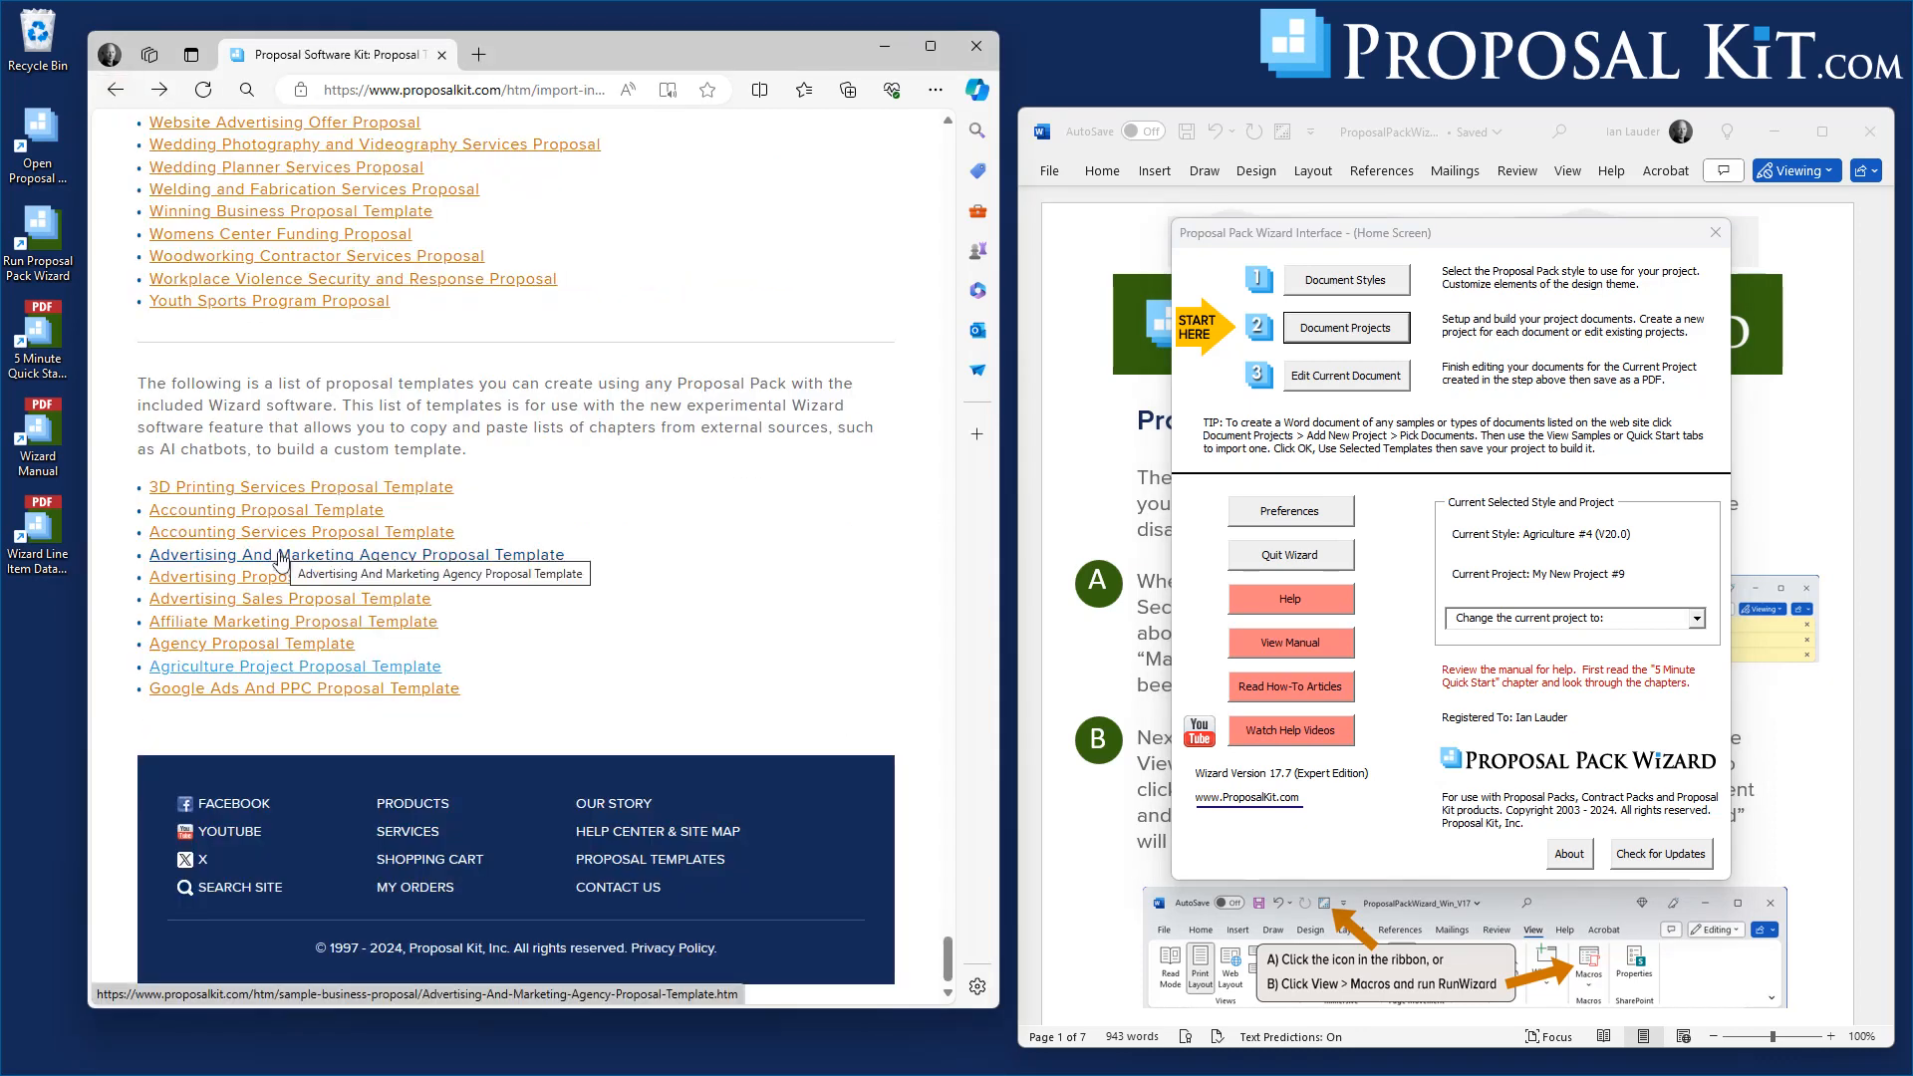
pyautogui.click(280, 557)
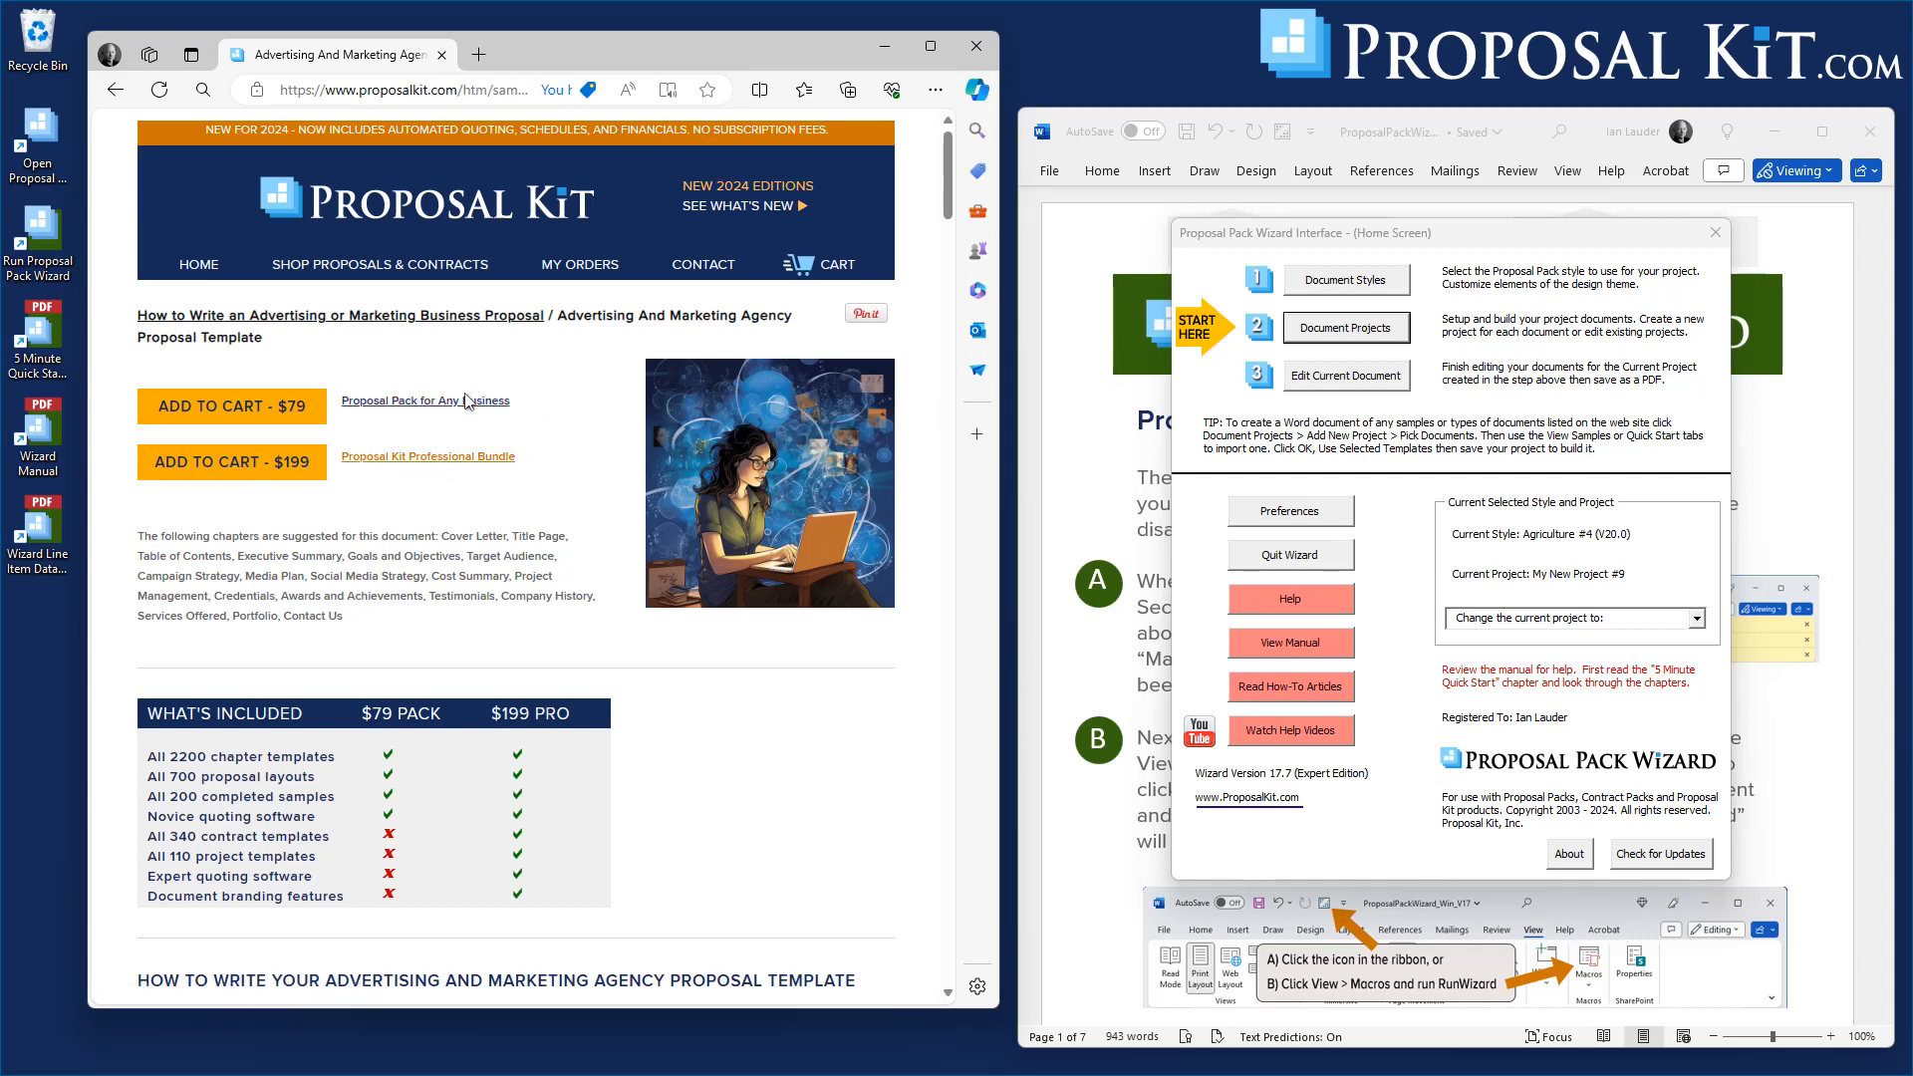
# - Open the document style selection in the Proposal Pack Wizard
pyautogui.click(1353, 290)
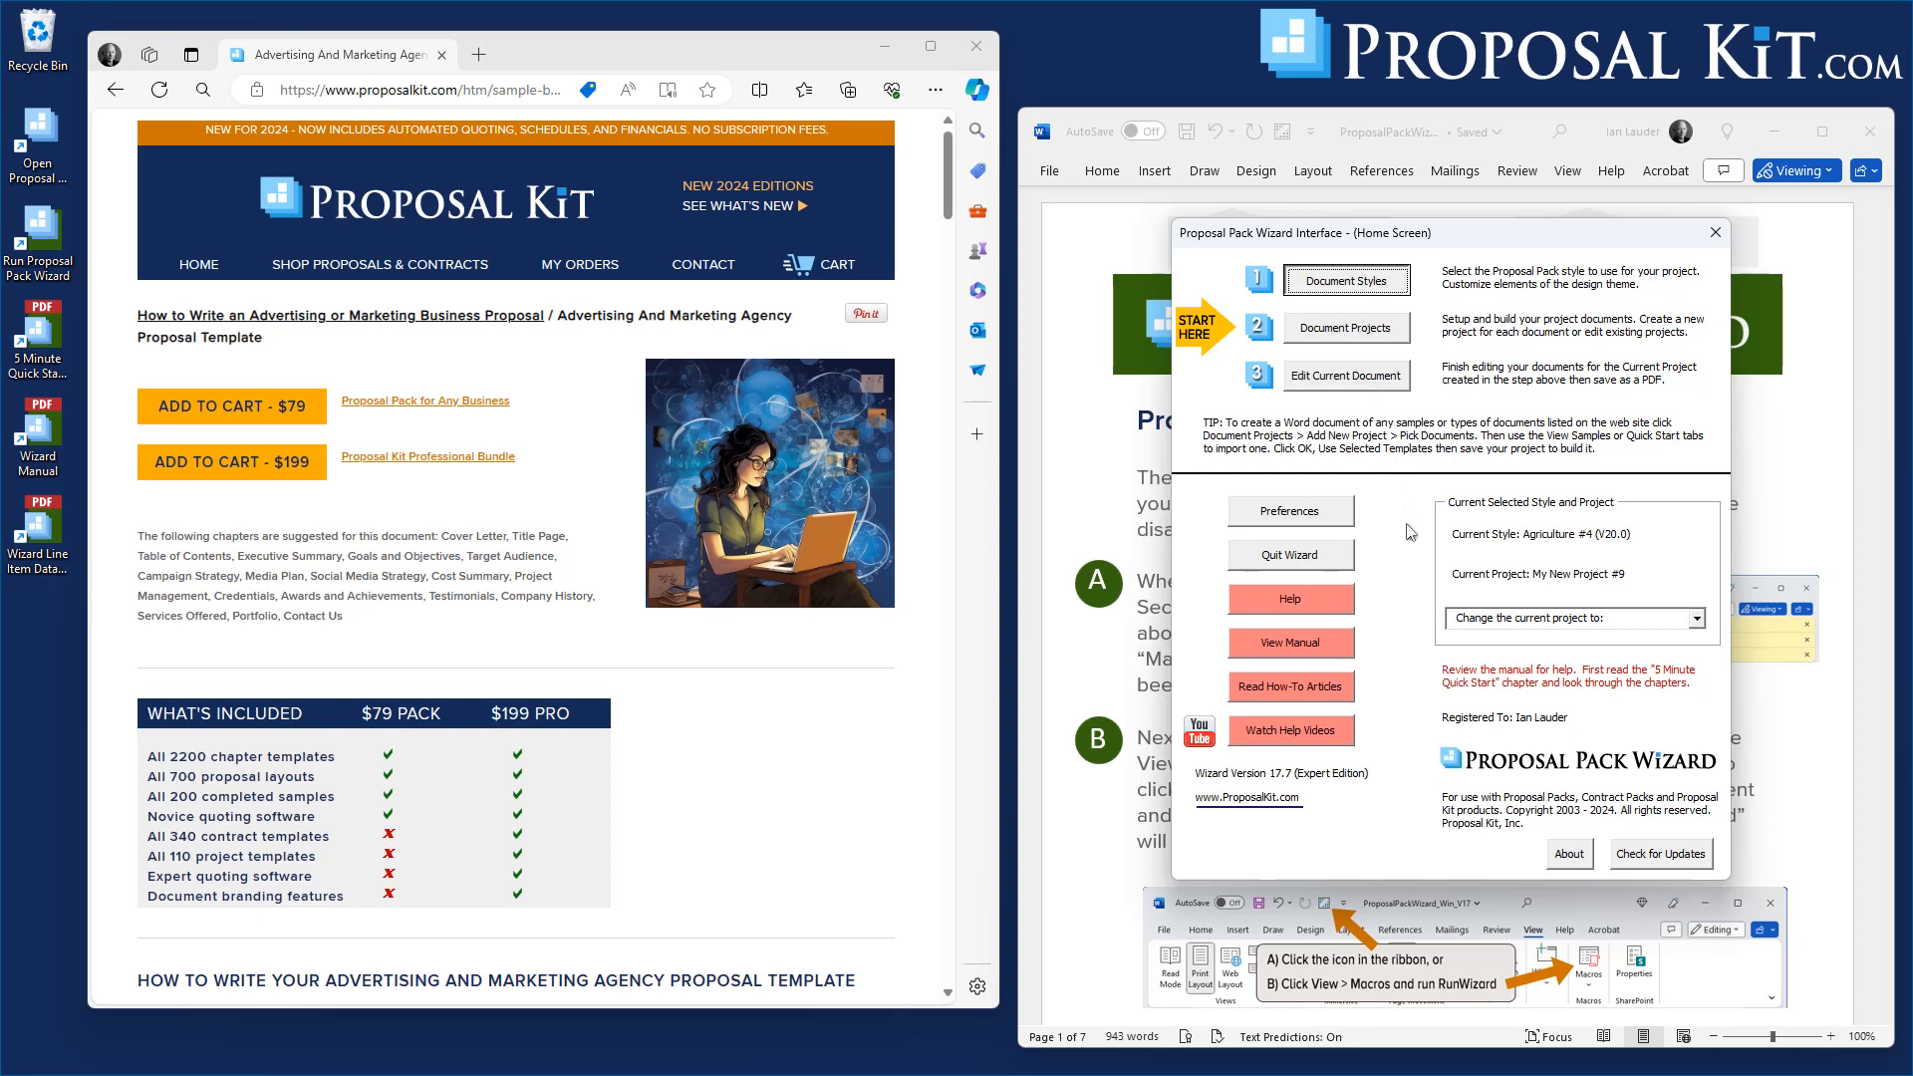